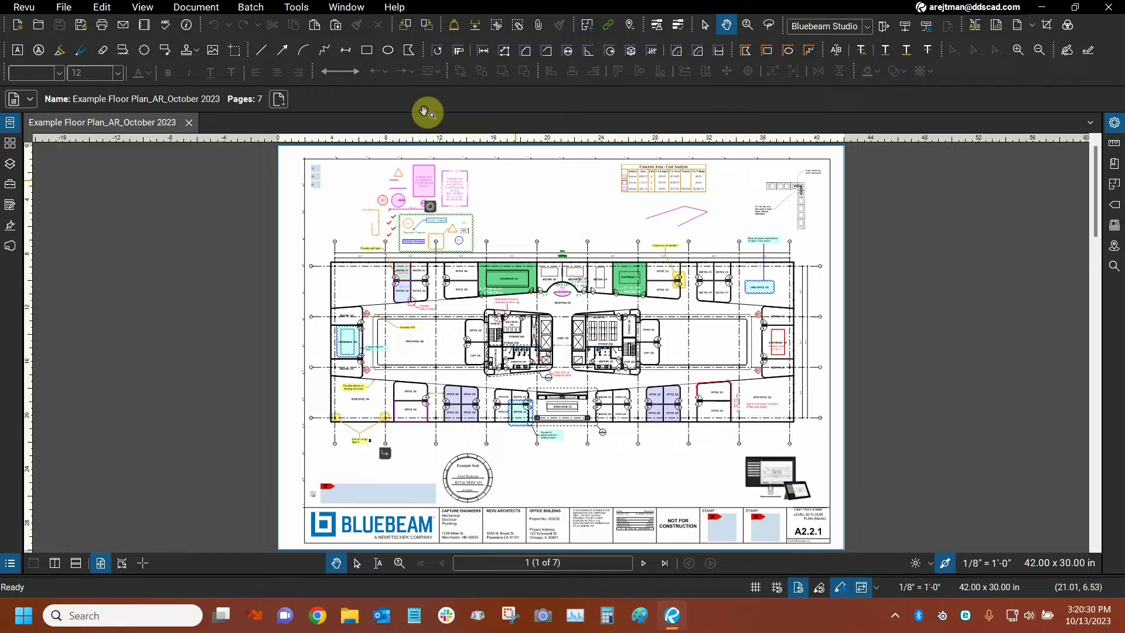
- Pick the Ellipse Cutout tool from the measurement tools menu
left_click(300, 8)
mouse_move(314, 56)
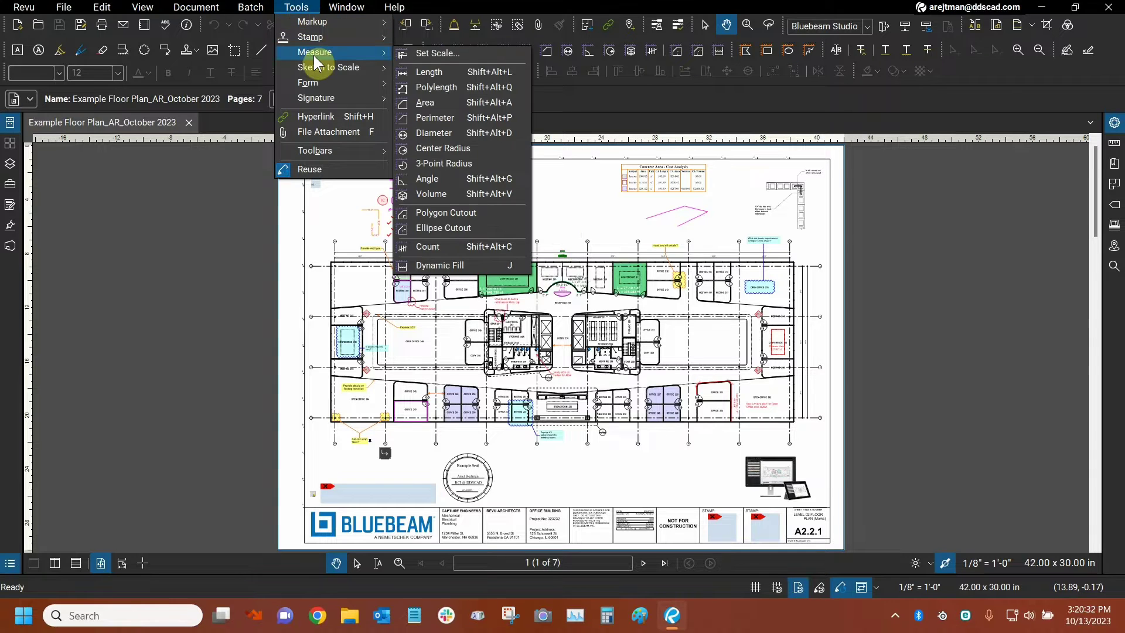
left_click(464, 227)
- Show the measurement settings panel, resize its width, then hide it again
left_click(1115, 144)
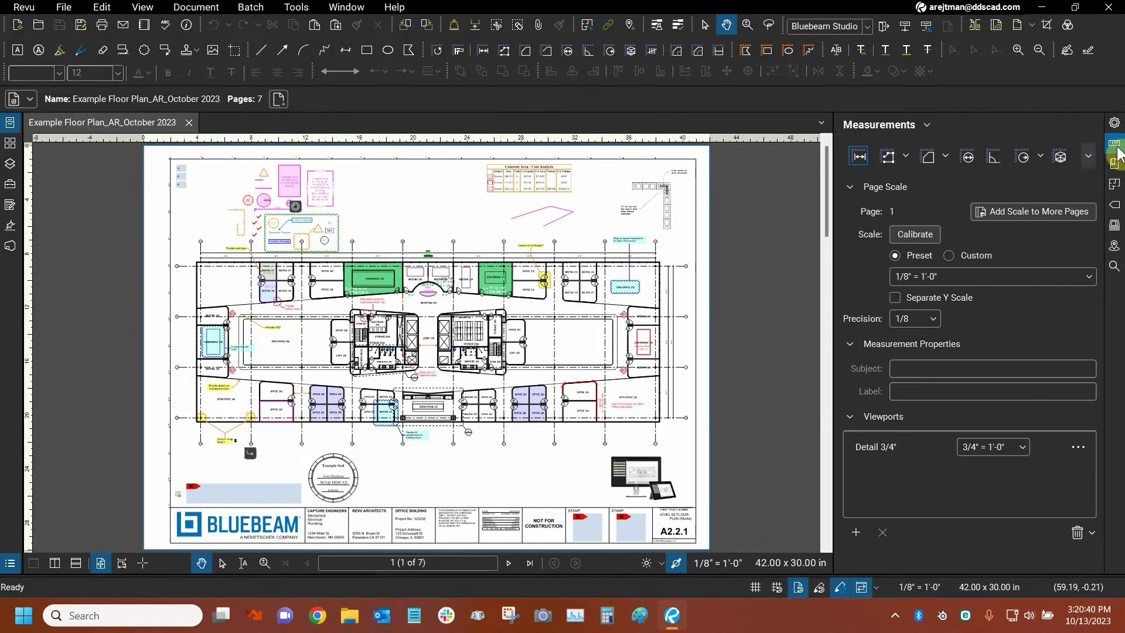
left_click_drag(785, 187, 726, 186)
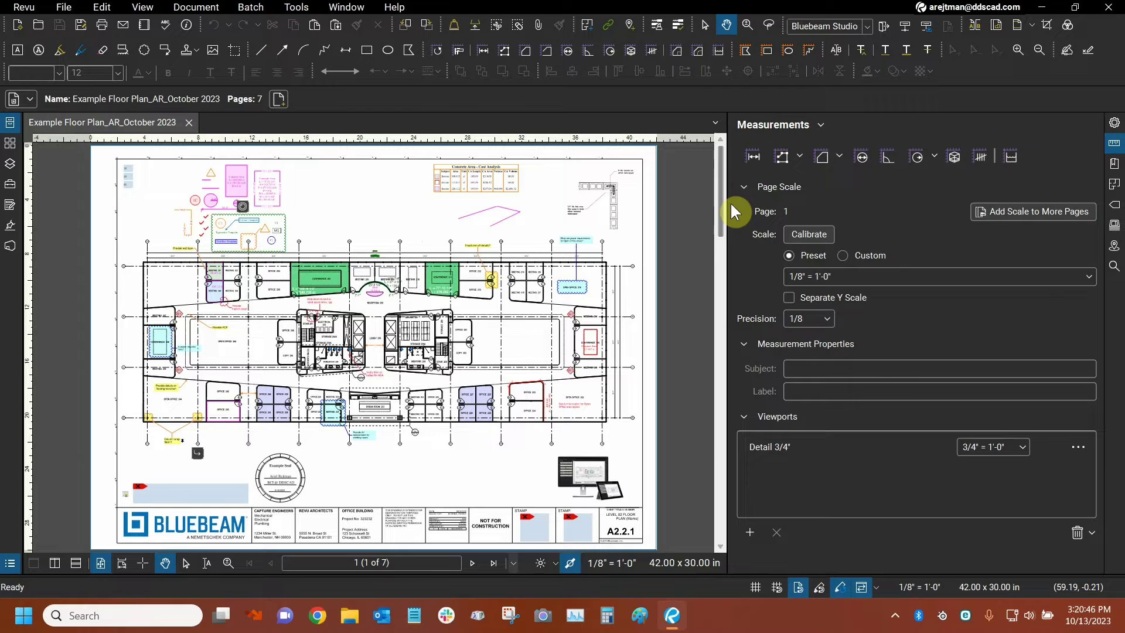
mouse_move(730, 203)
left_mouse_down()
mouse_move(867, 196)
mouse_move(859, 188)
left_mouse_up()
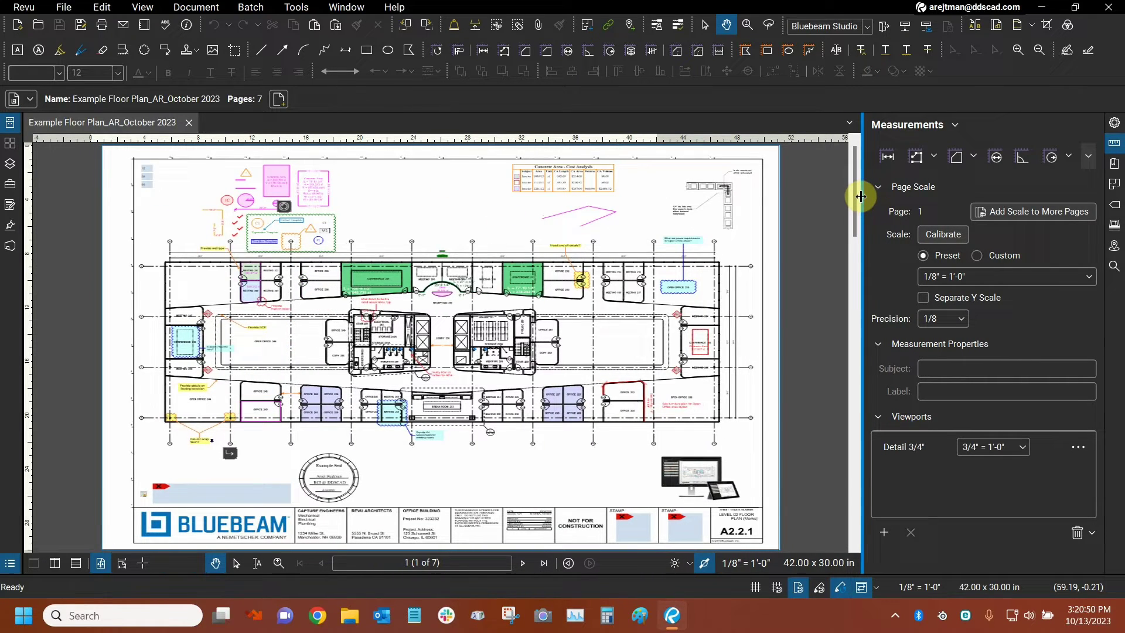
left_click(1112, 145)
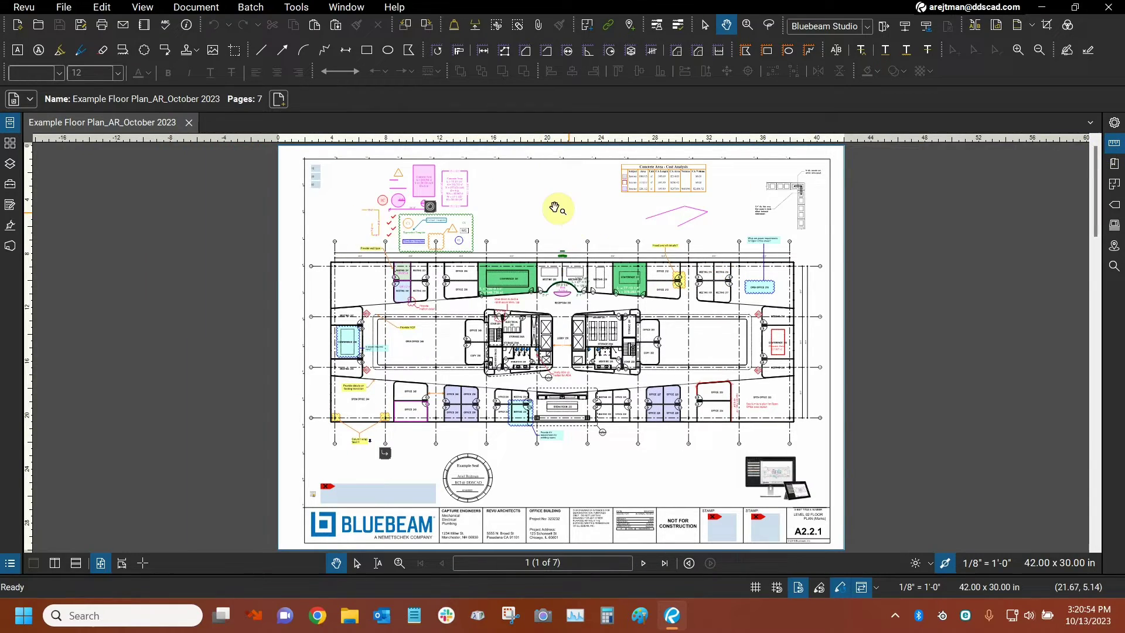
- Zoom in on the upper-left of the floor plan near the Concrete Area cost table
scroll(519, 194, "up", 3)
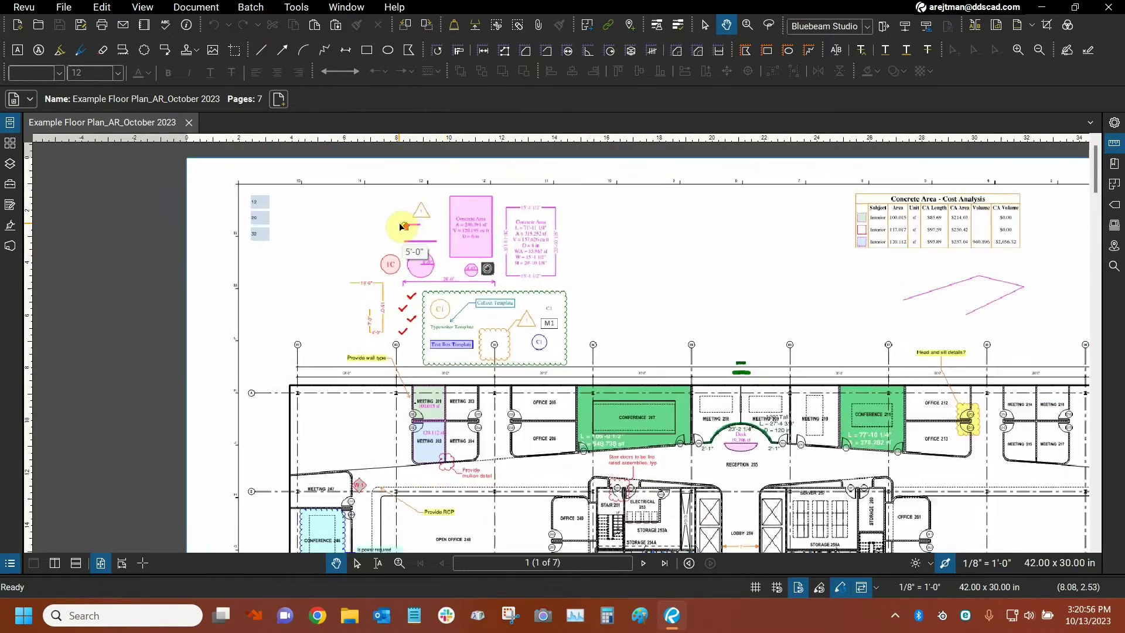
scroll(697, 290, "up", 2)
scroll(731, 285, "up", 2)
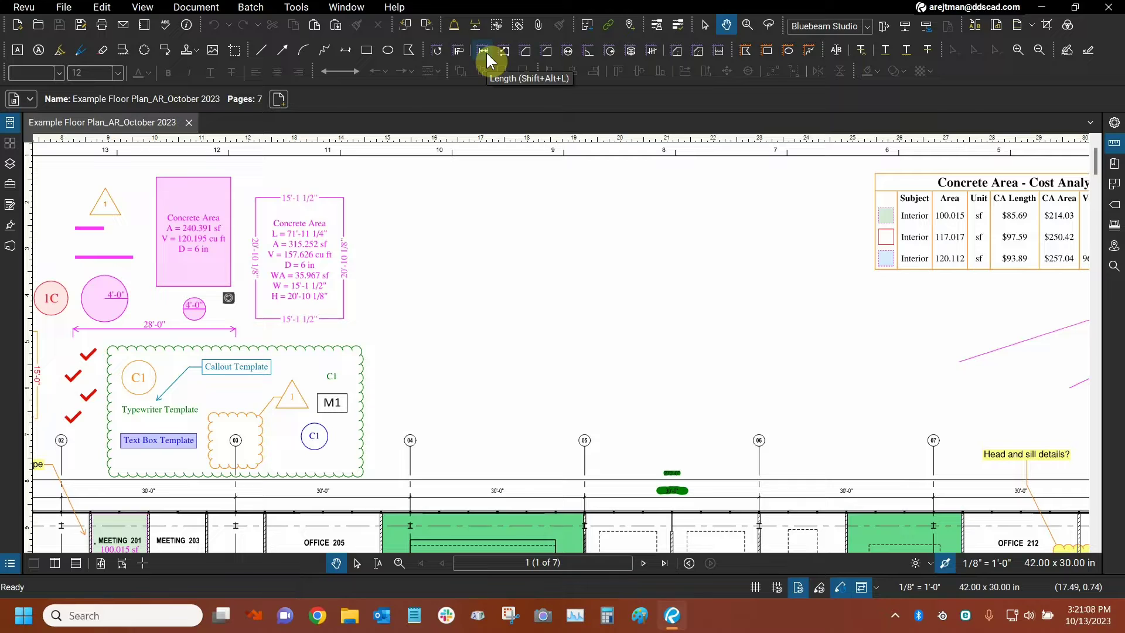
- Measure a 1,730.321 sf rectangular Concrete Area in the open space above the plan
left_click(525, 53)
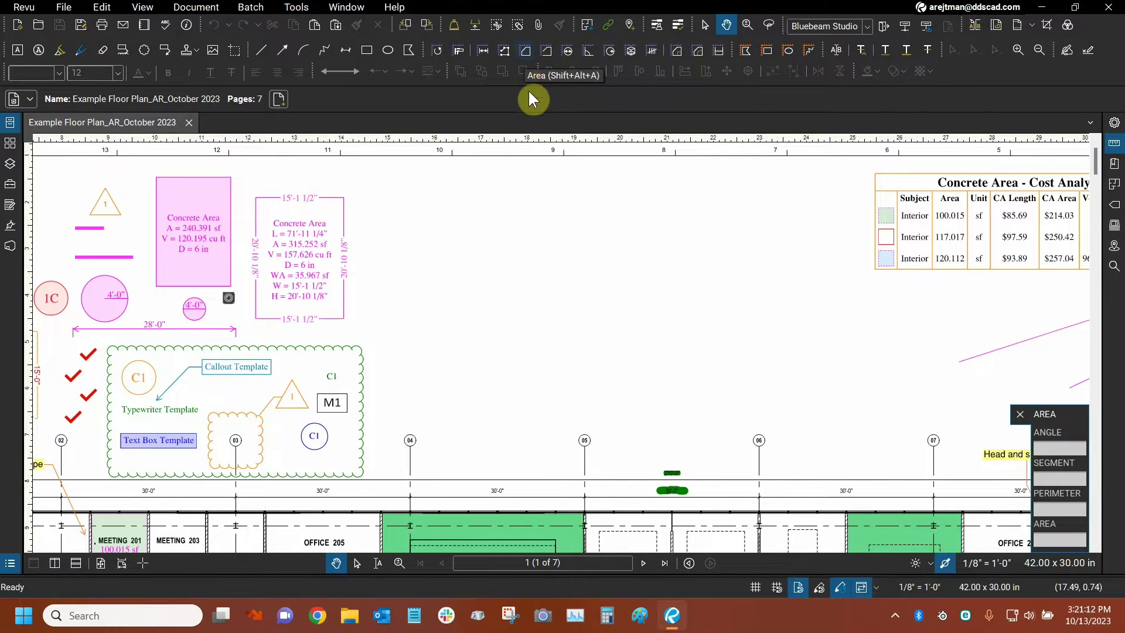
left_click_drag(469, 223, 818, 390)
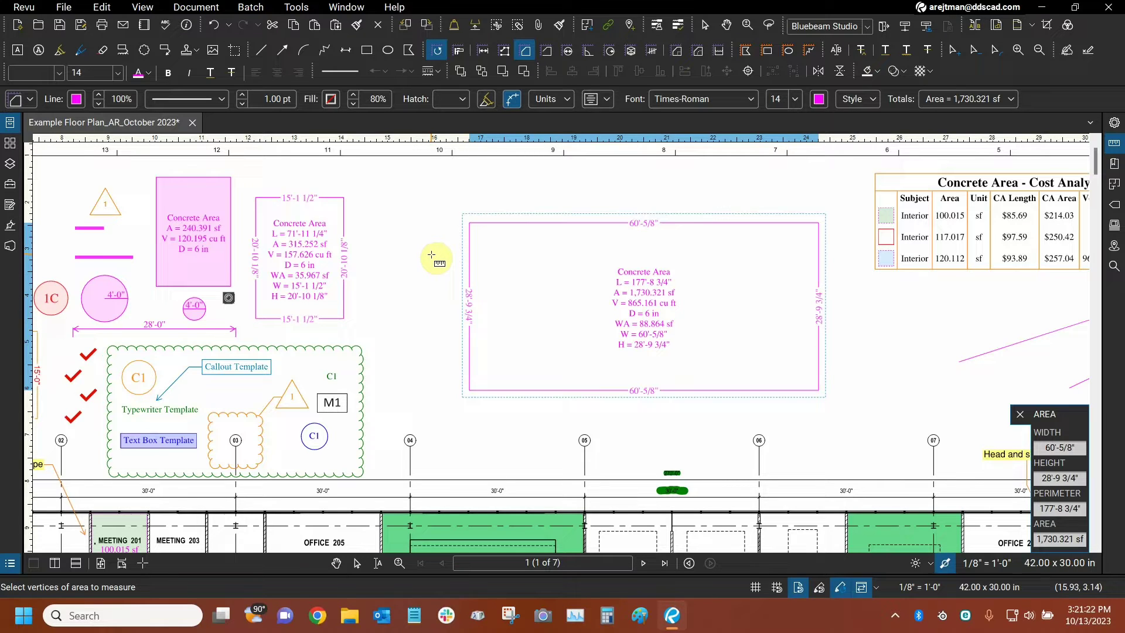
key("Escape")
key("Escape")
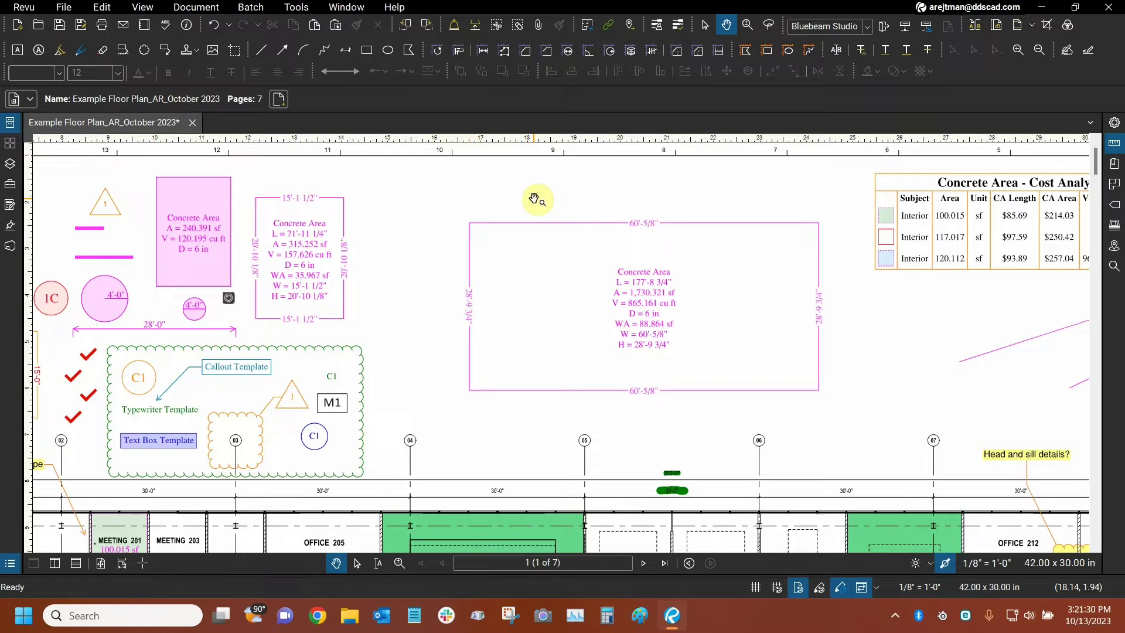
- Nudge the view left and activate the Polygon Cutout tool
left_click_drag(630, 212, 585, 221)
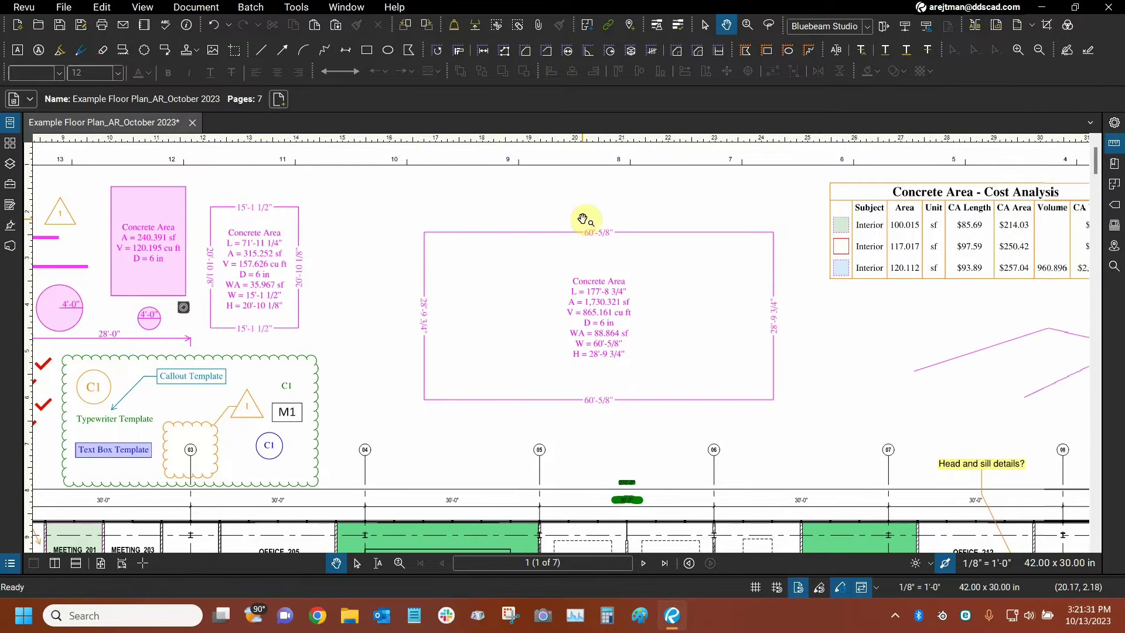
left_click(679, 52)
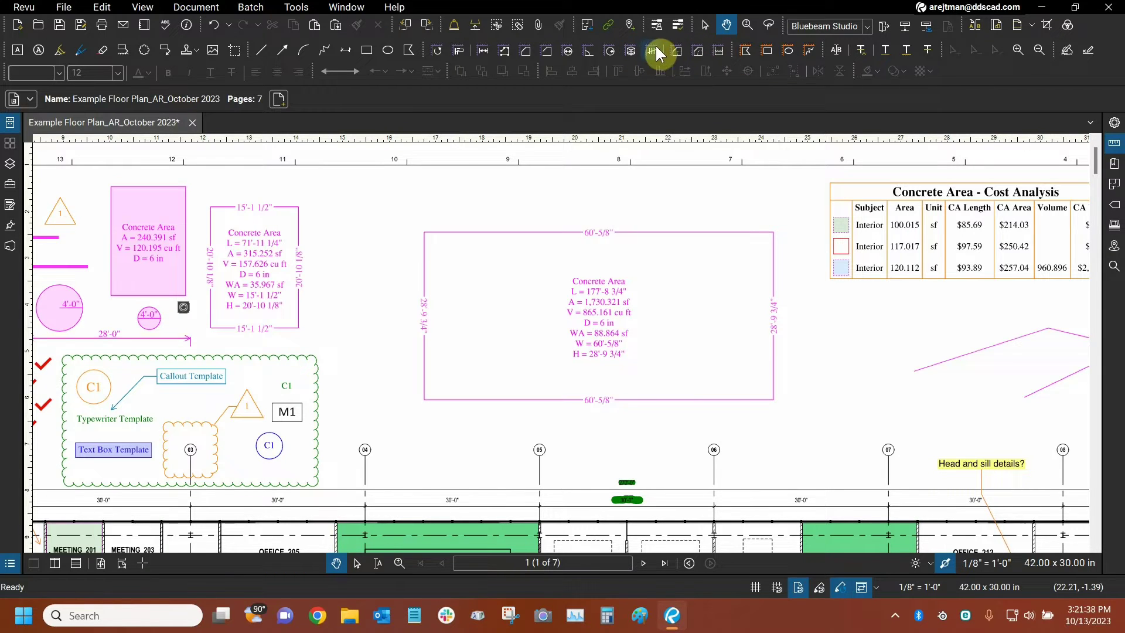
left_click(724, 59)
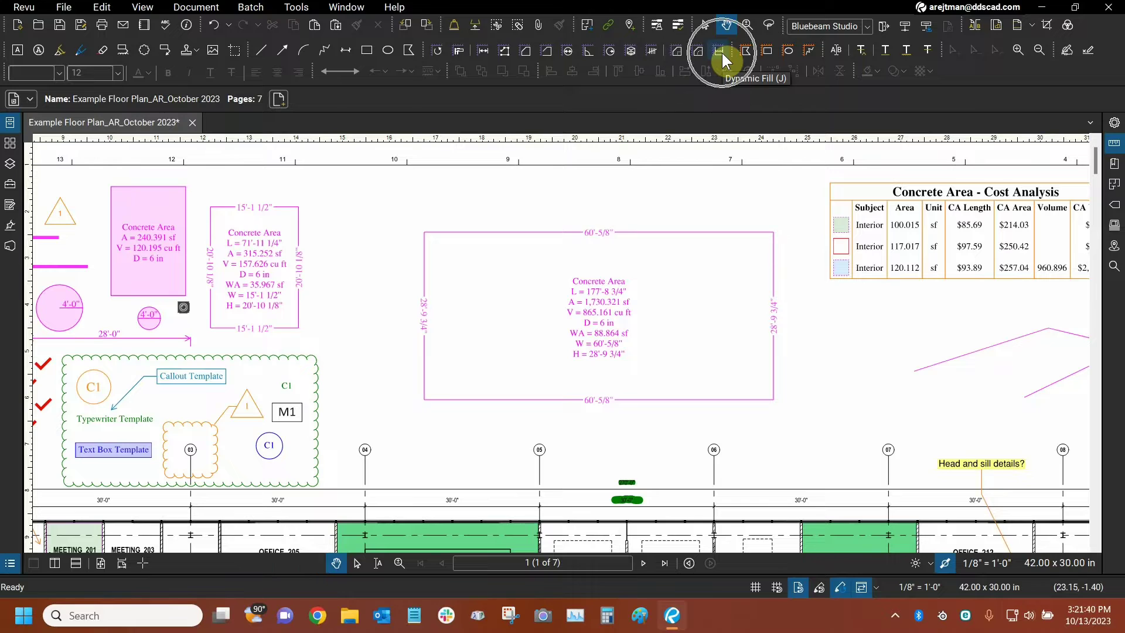
left_click(676, 56)
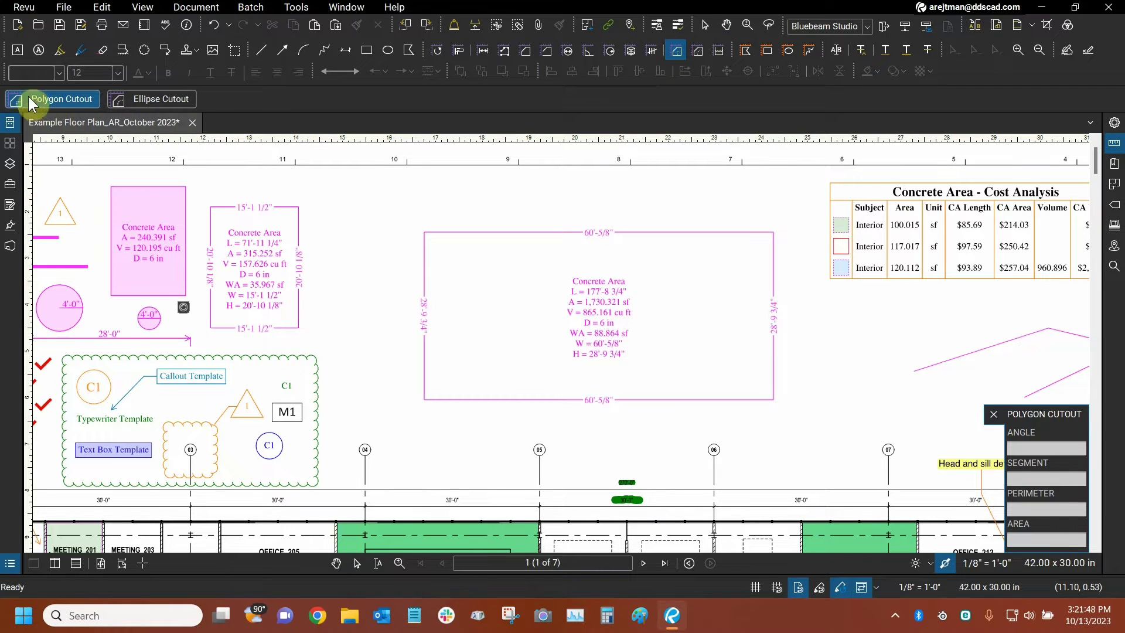
left_click(57, 102)
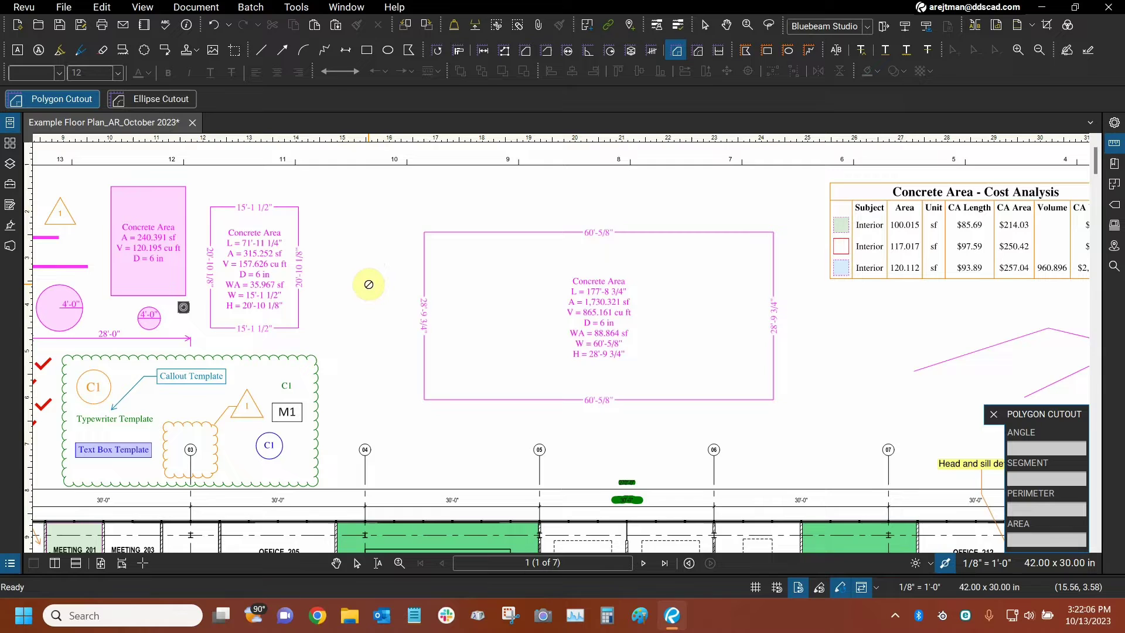
scroll(368, 284, "down", 1)
scroll(368, 284, "left", 1)
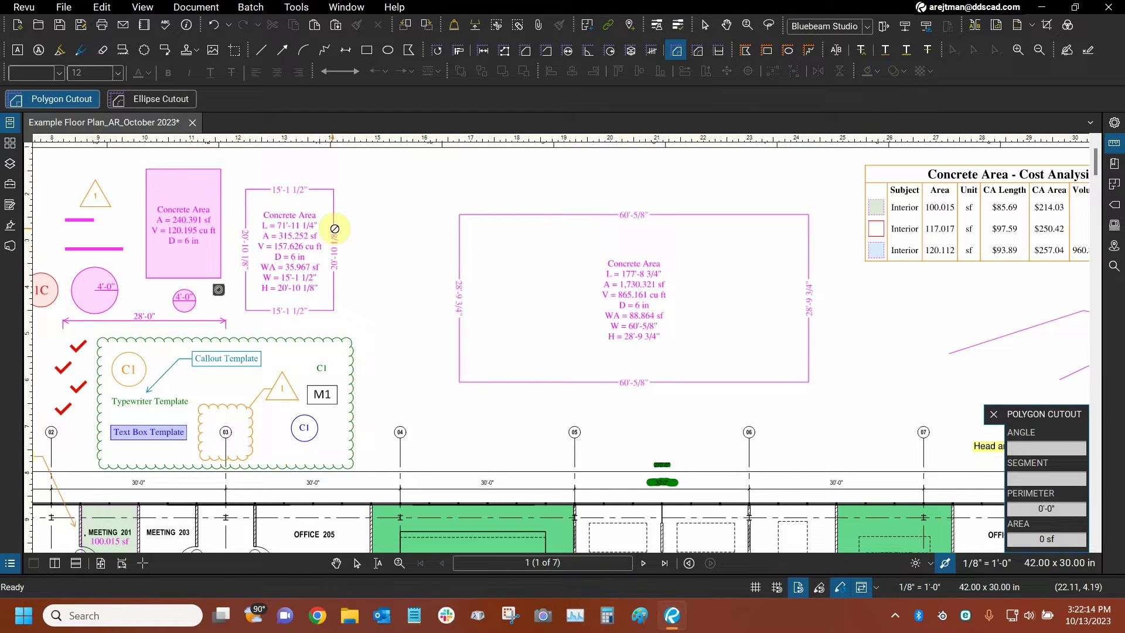
scroll(357, 218, "up", 3)
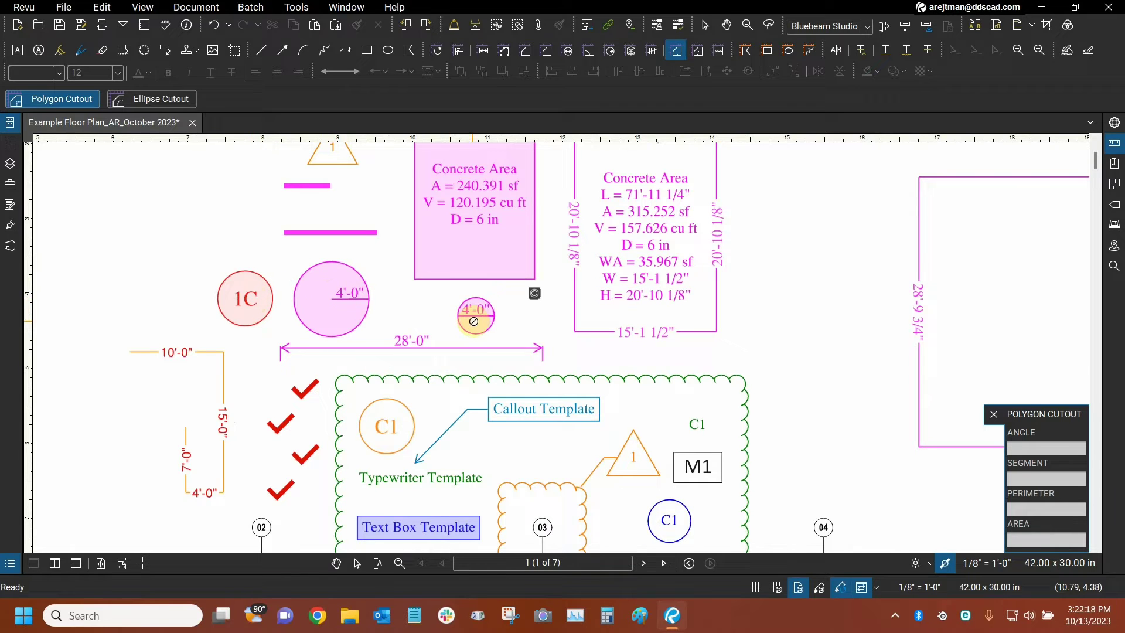
scroll(469, 319, "down", 3)
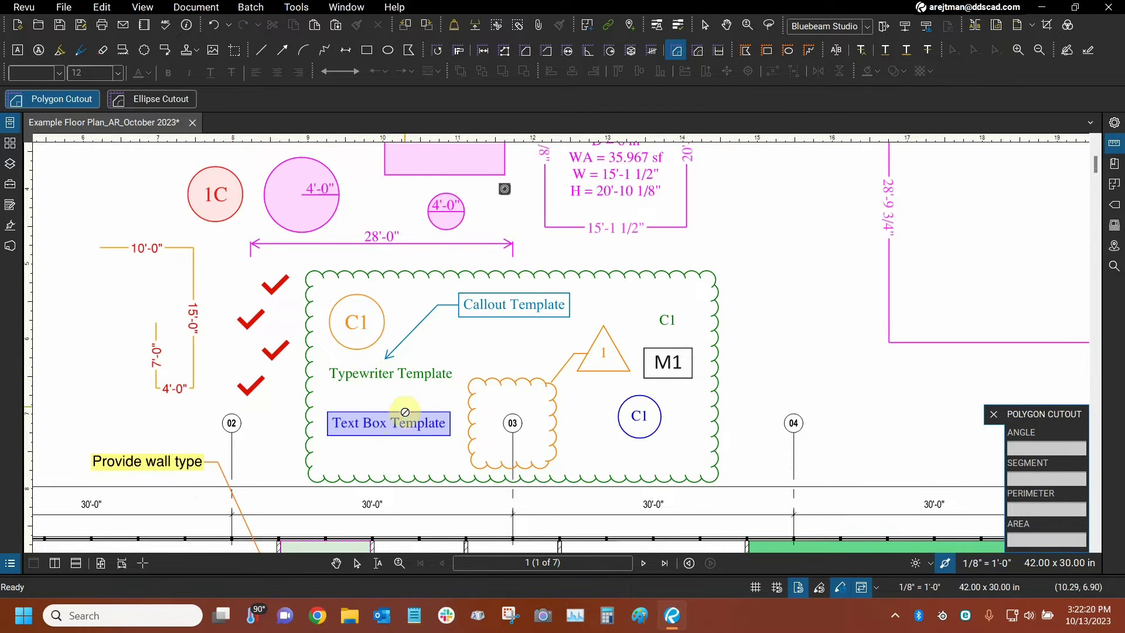
scroll(404, 457, "down", 2)
scroll(239, 309, "down", 5)
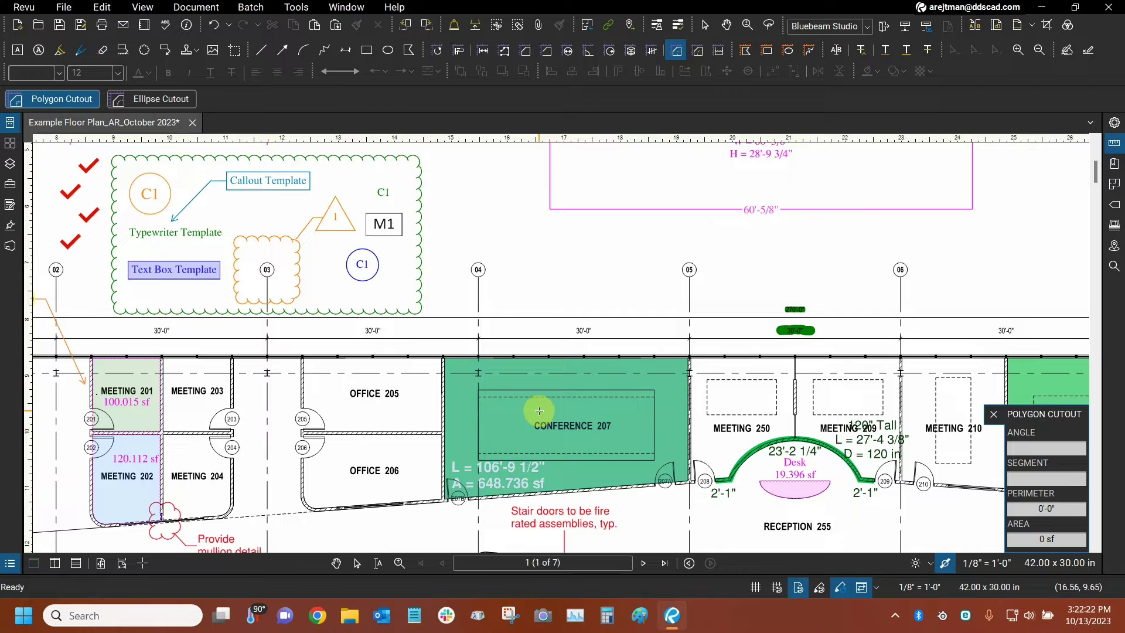
scroll(538, 420, "down", 5)
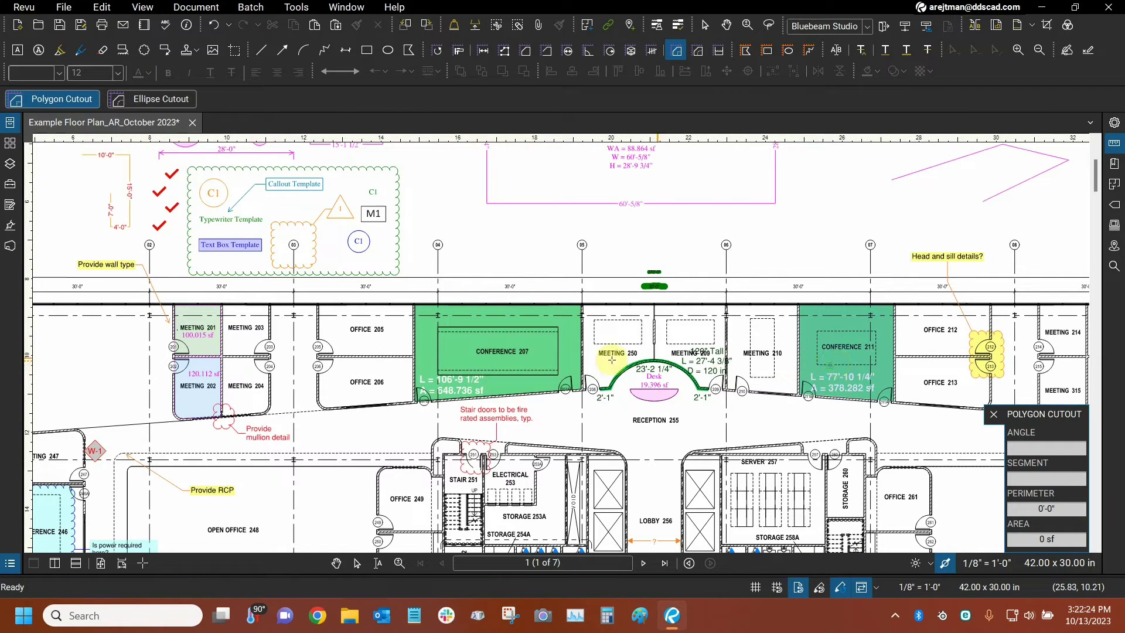
scroll(374, 399, "down", 3)
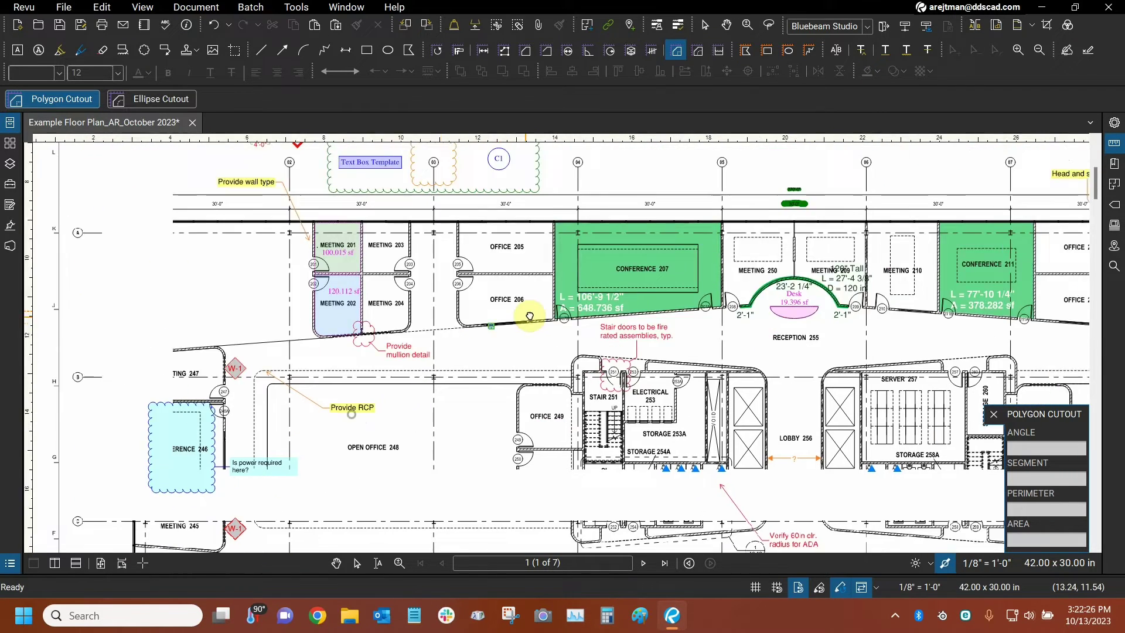
scroll(293, 411, "left", 3)
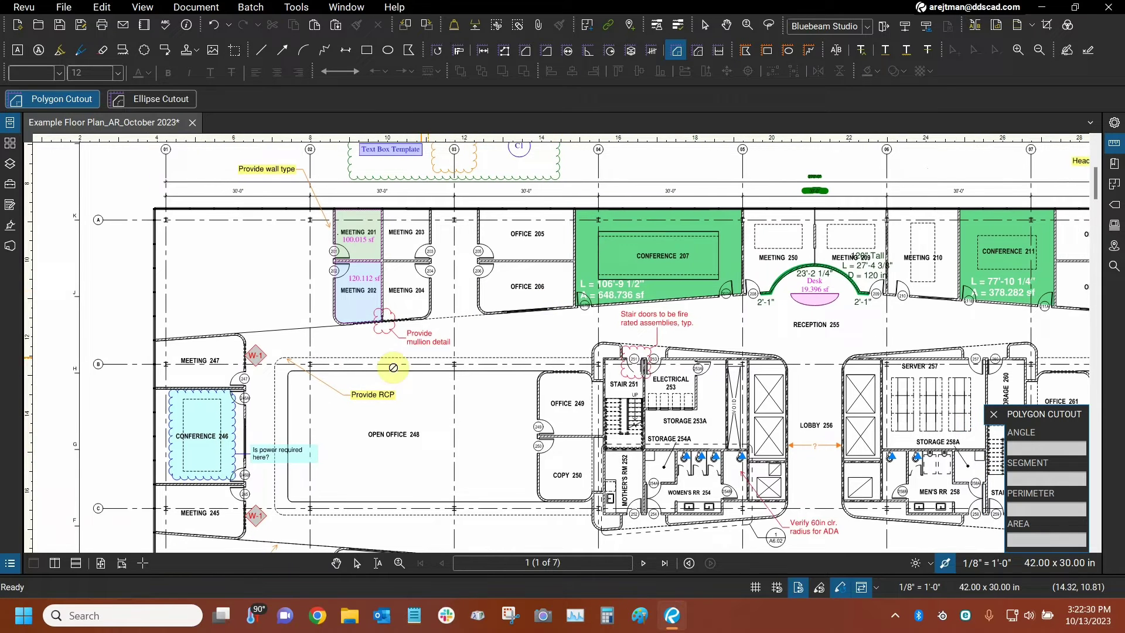
scroll(410, 304, "up", 4)
scroll(486, 282, "right", 5)
scroll(487, 281, "up", 3)
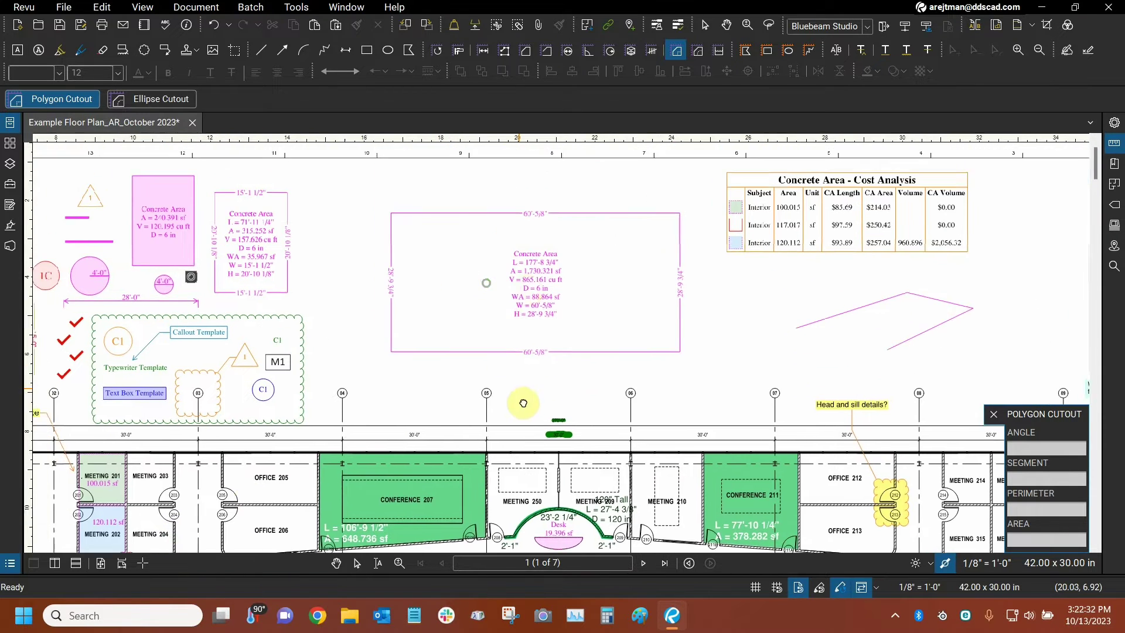
- Zoom in until the 60'-5/8" by 28'-9 3/4" Concrete Area rectangle fills the view
scroll(536, 295, "up", 2)
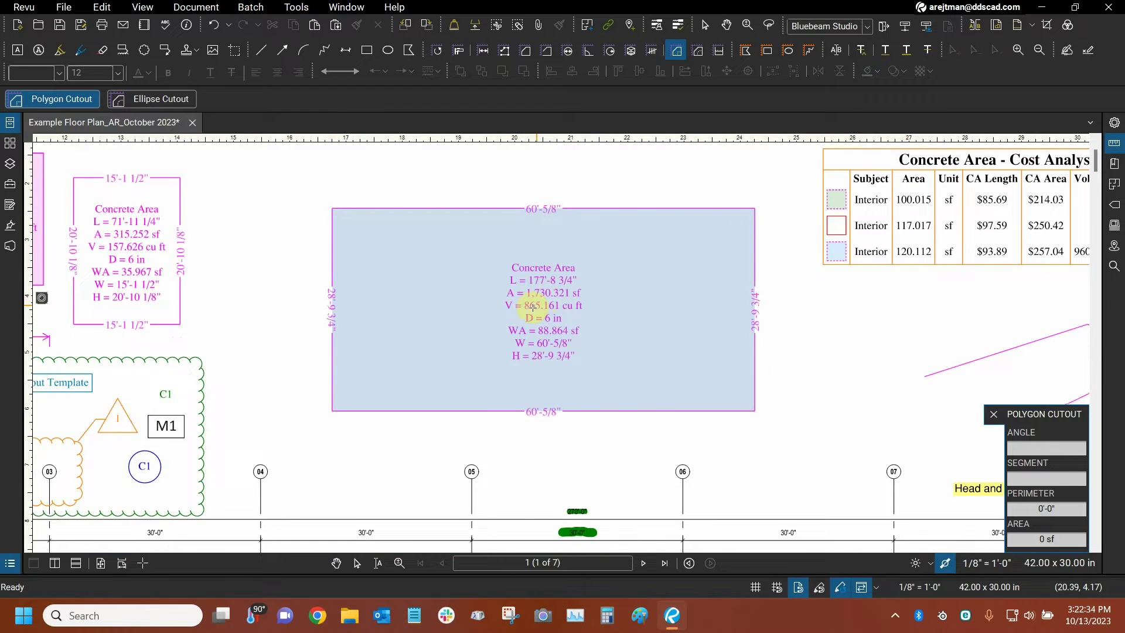
scroll(527, 305, "up", 2)
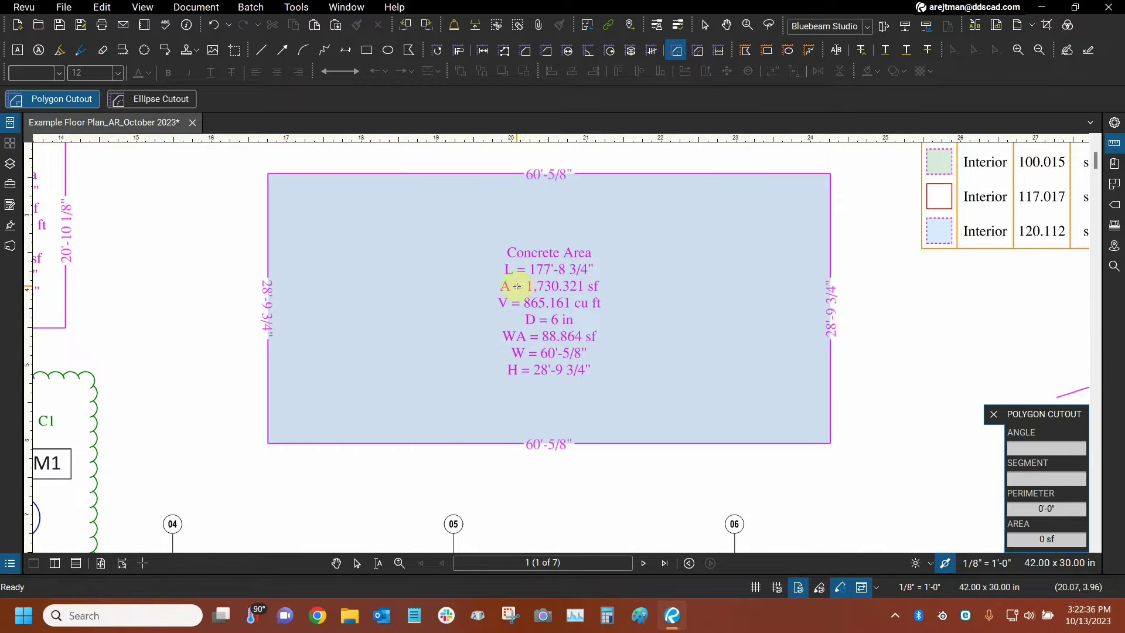
scroll(531, 283, "up", 1)
scroll(578, 303, "up", 1)
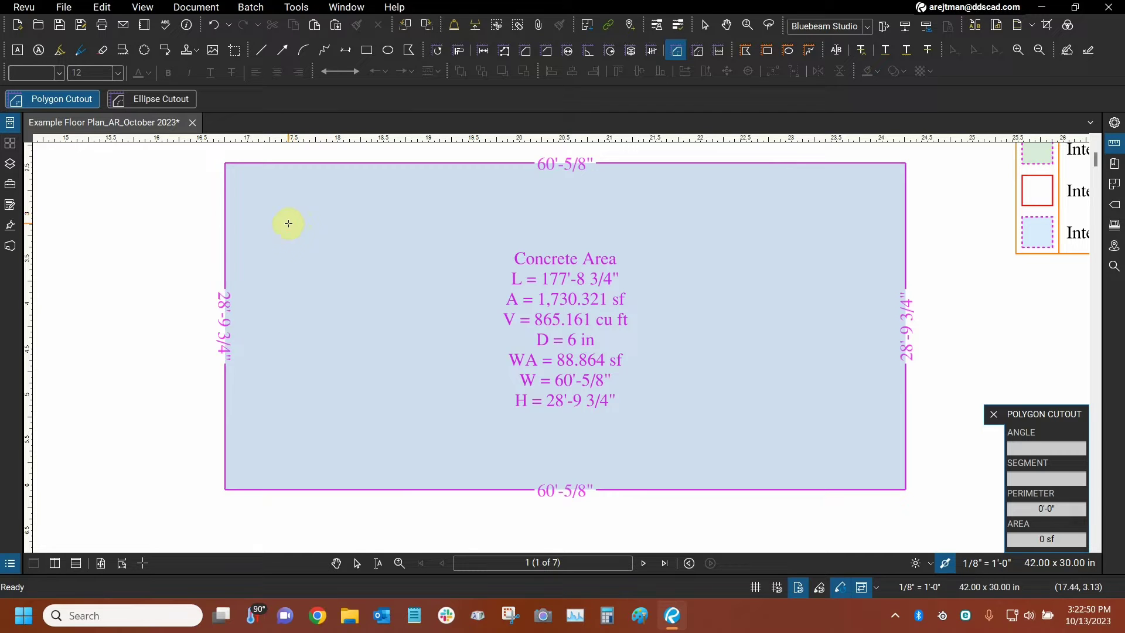
- Drag a 12'-11 1/8" by 9'-5 1/2" cutout in the upper-left, leaving 1,608.026 sf
left_click_drag(288, 223, 435, 331)
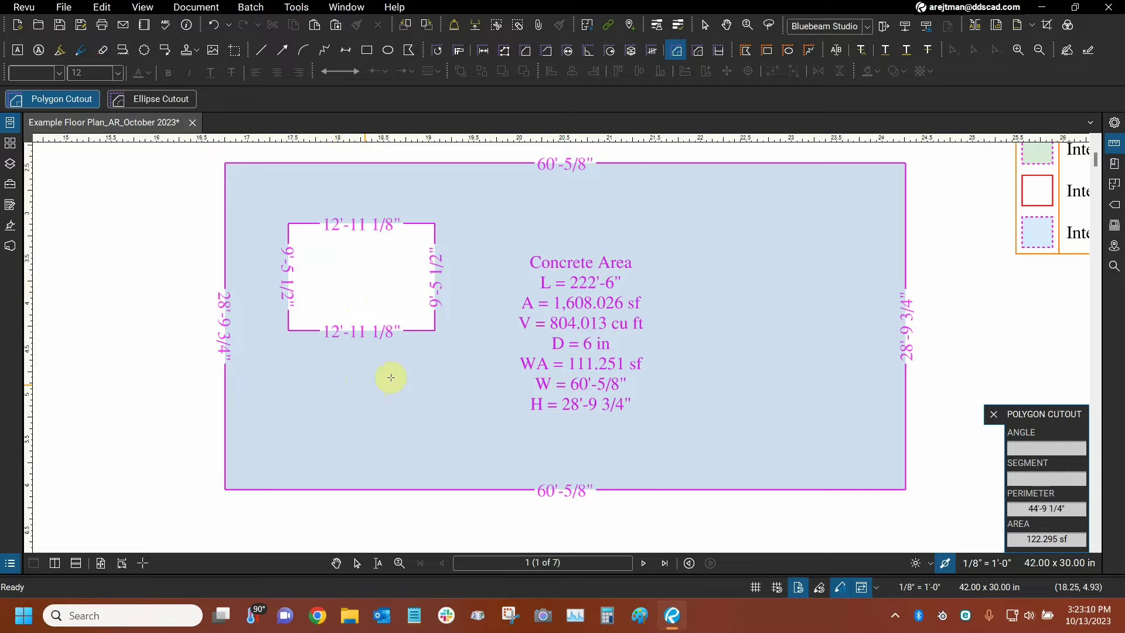
- Cut a polygon hole on the right side, dropping the area to 1,447.558 sf, and reselect it
left_click(688, 268)
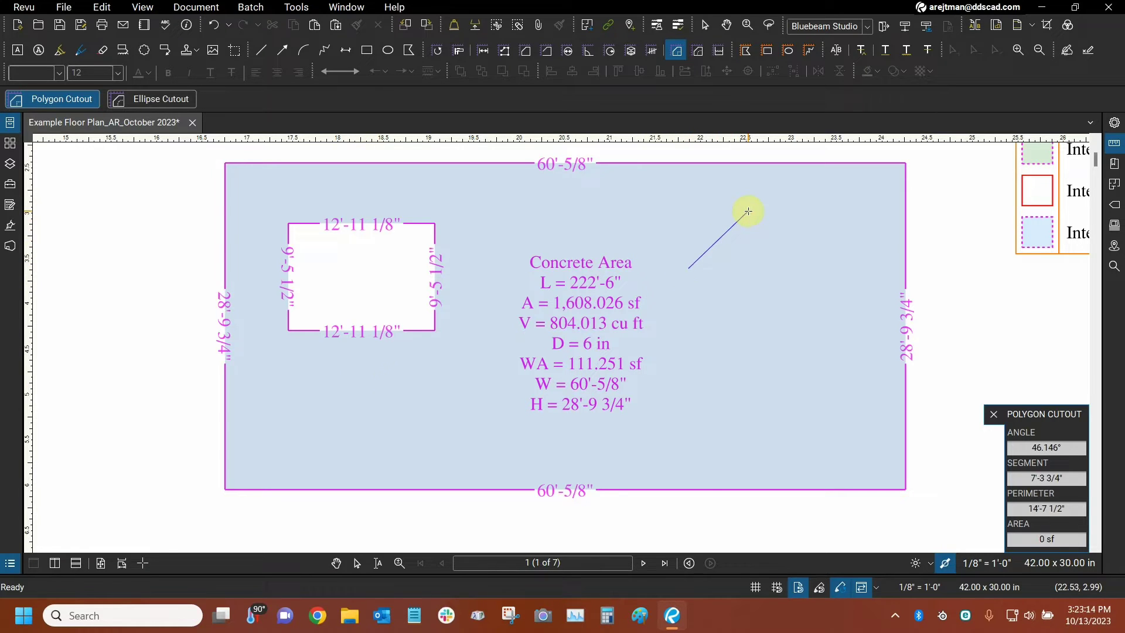
left_click(849, 266)
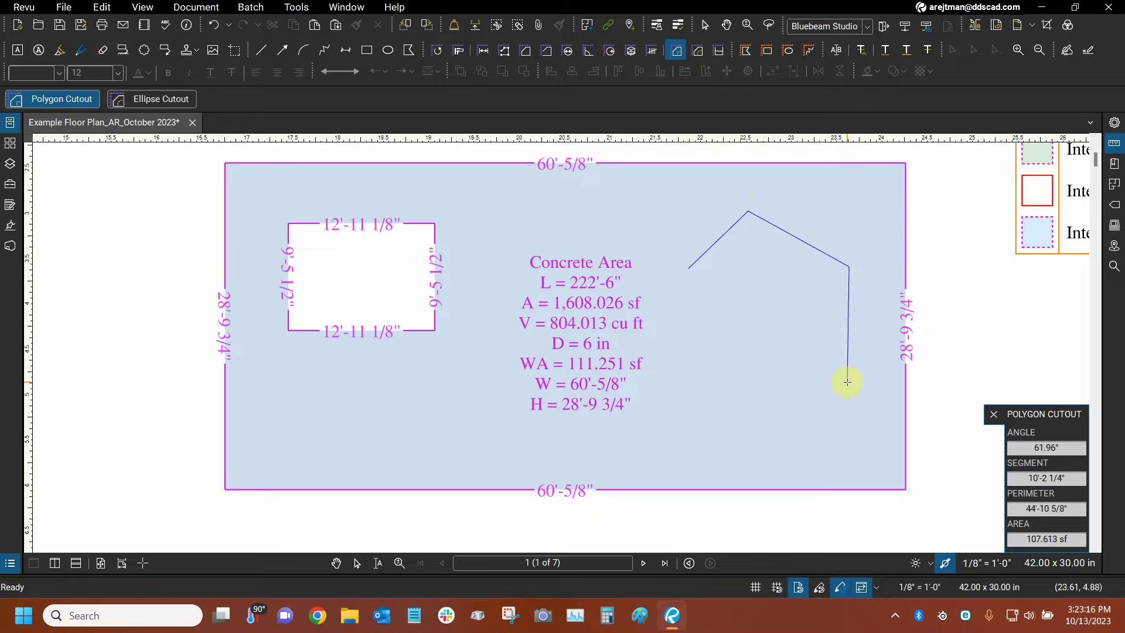
left_click(815, 426)
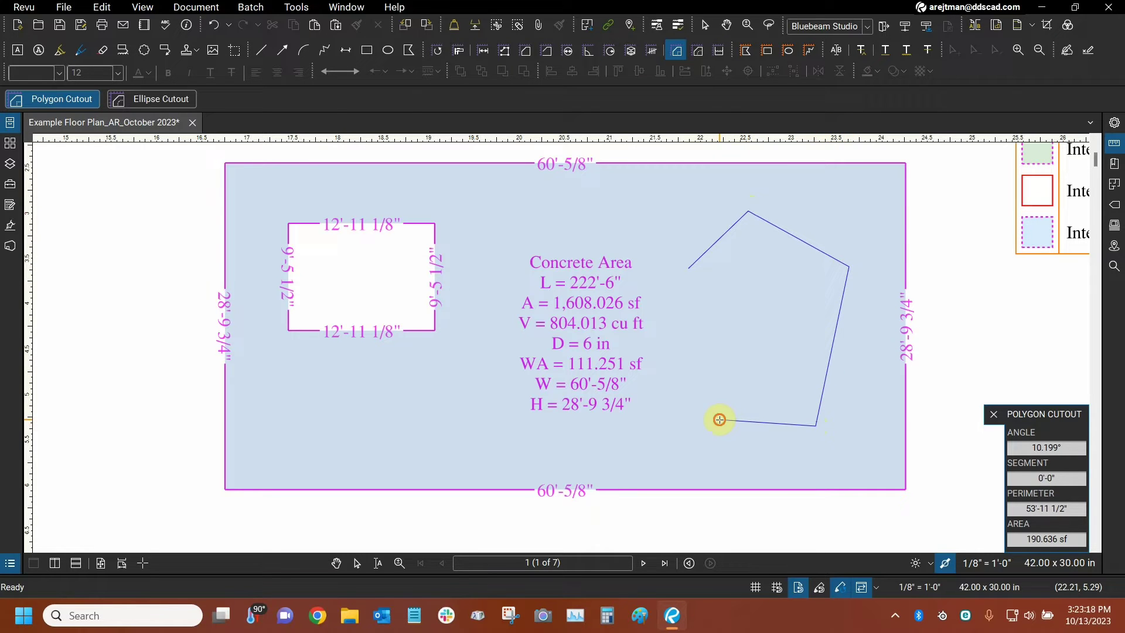
left_click(720, 418)
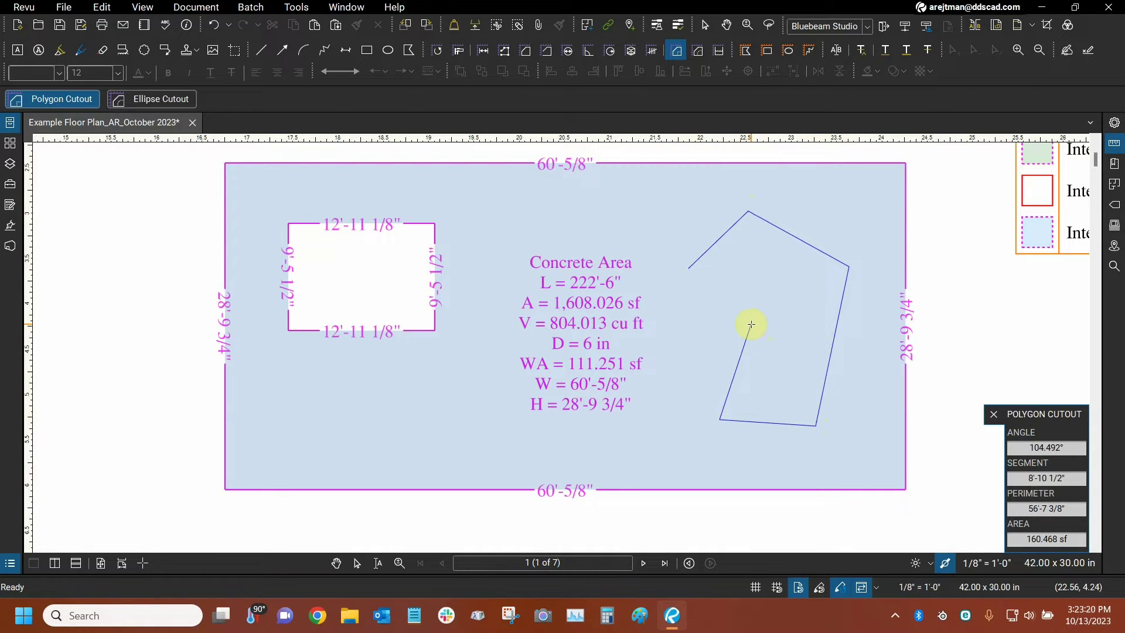
left_click(751, 324)
key("Return")
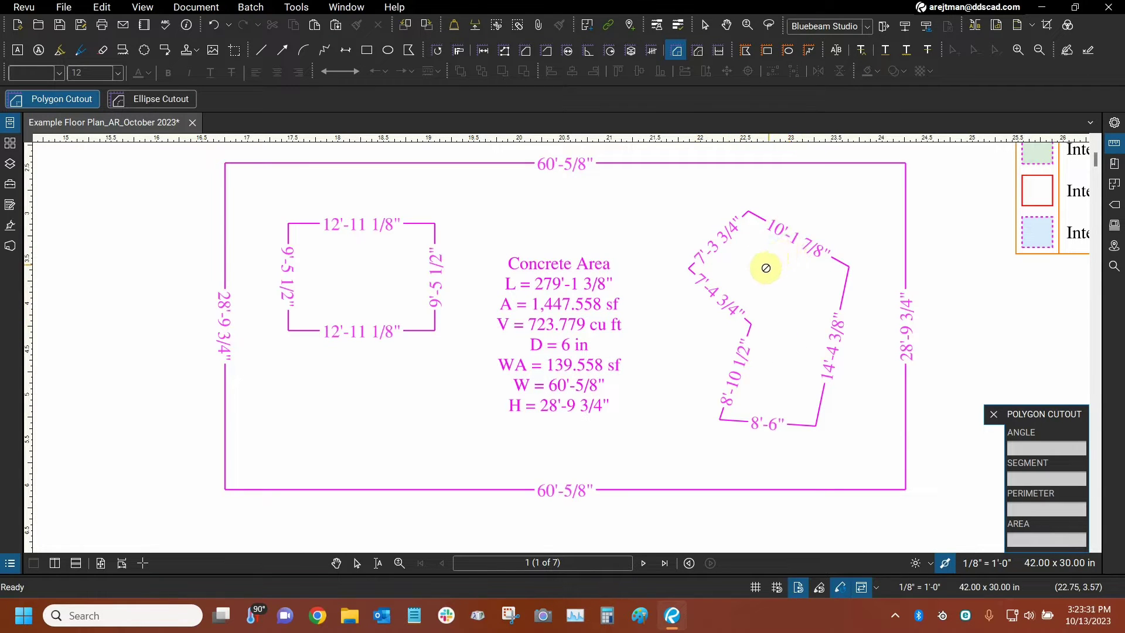
key("Escape")
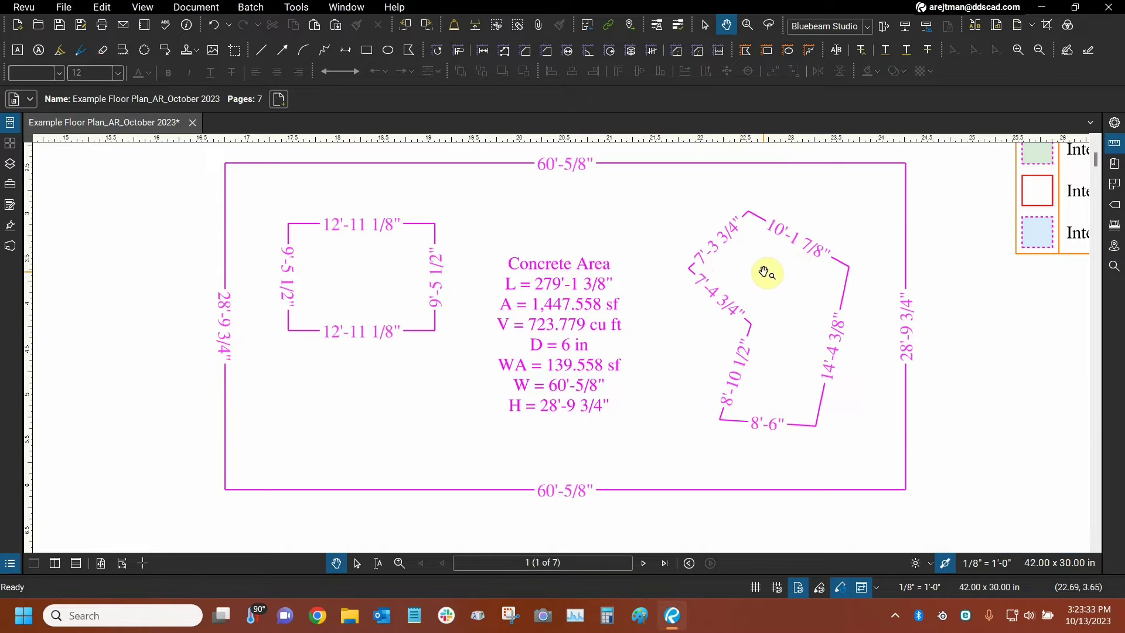
left_click(712, 292)
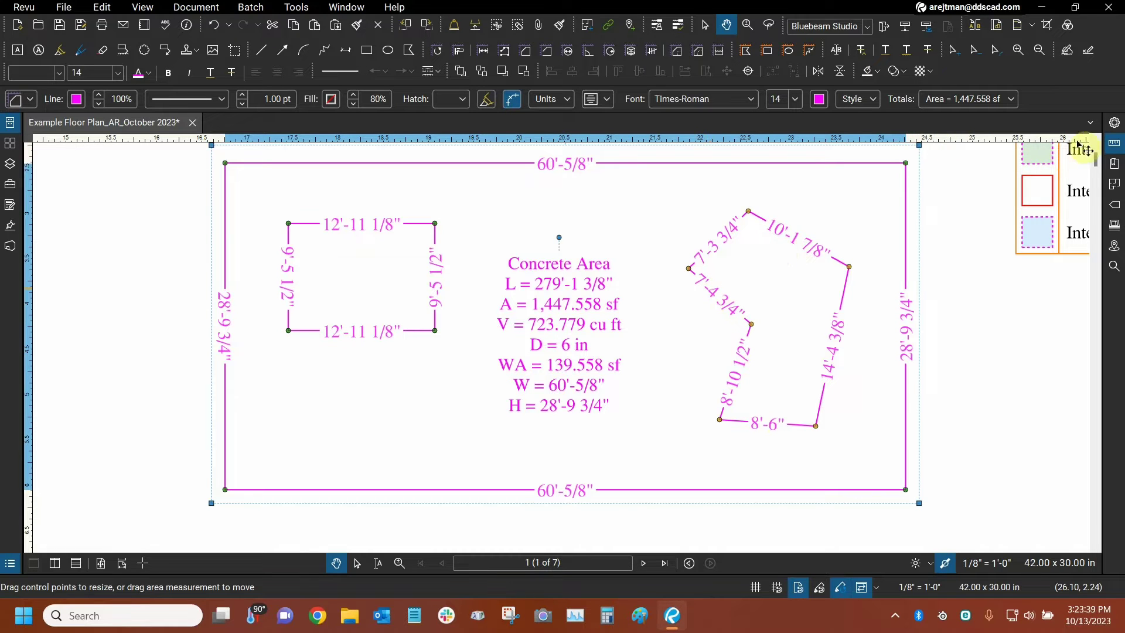
- Open the Properties panel for the Concrete Area measurement
left_click(1113, 125)
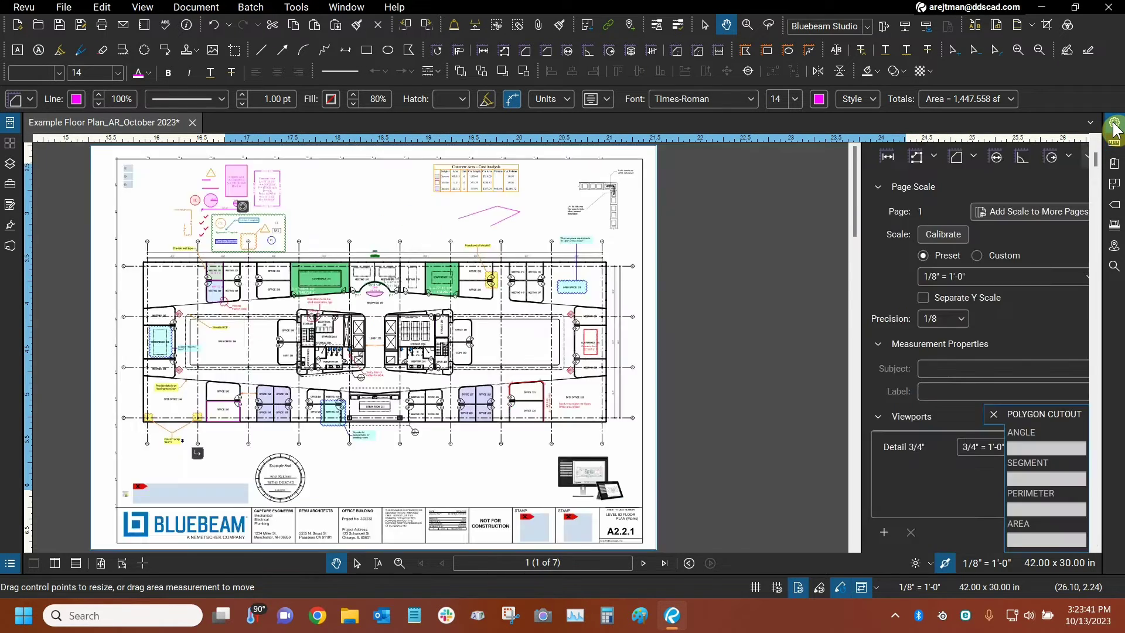
scroll(944, 217, "down", 5)
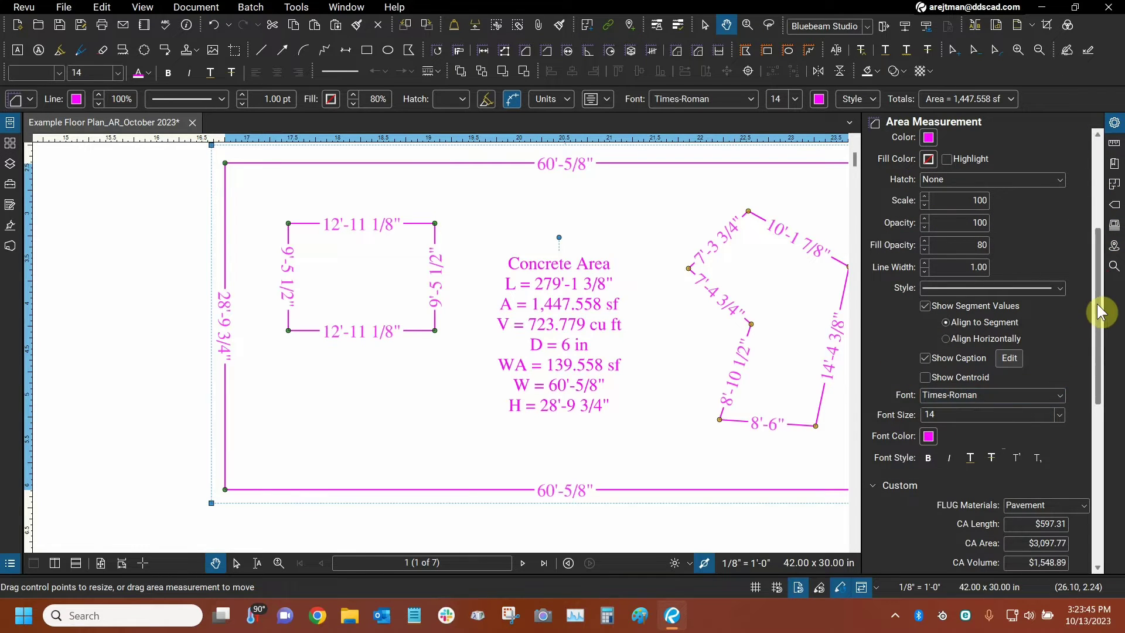
left_click_drag(1099, 311, 1110, 211)
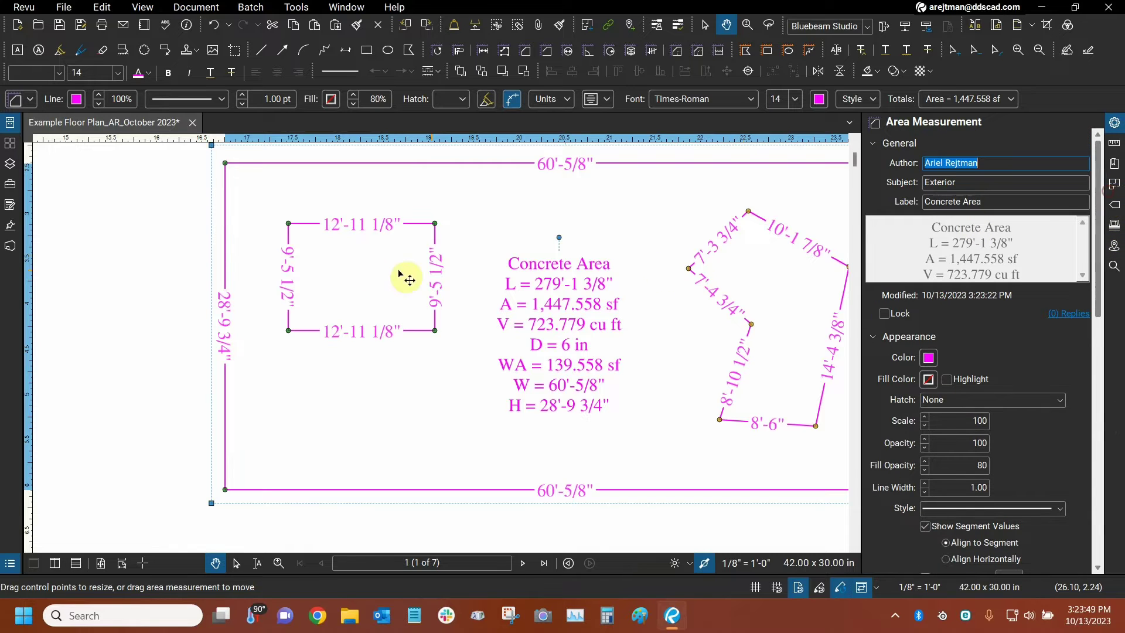
- Drag the rectangular and right-hand cutout corners to new positions, leaving 1,440.844 sf
left_click_drag(449, 244, 402, 253)
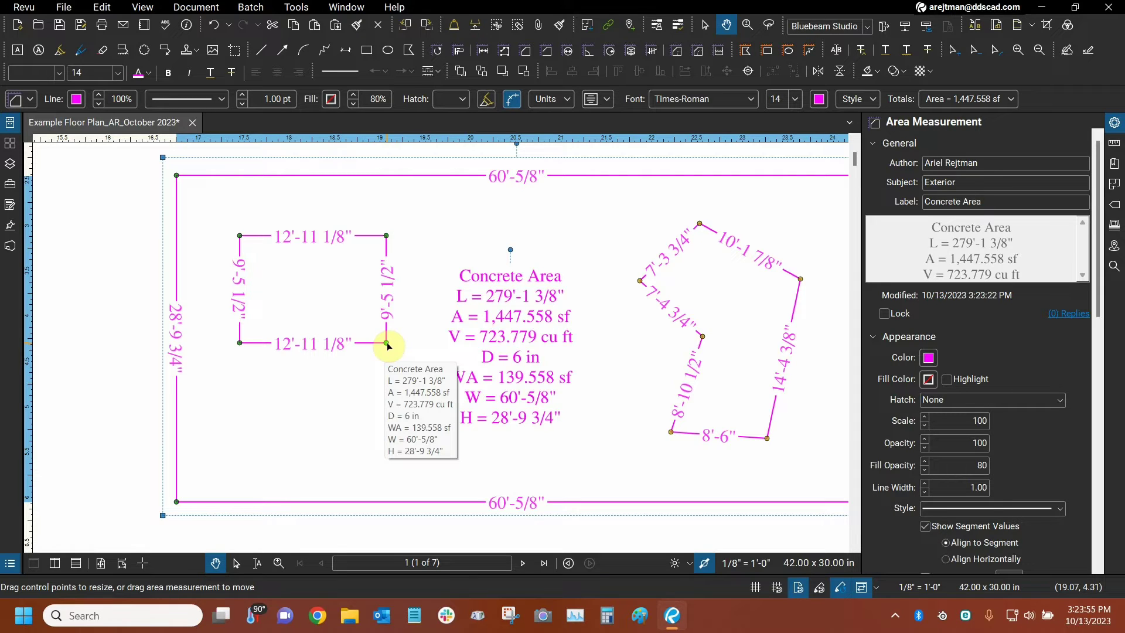
left_click_drag(386, 342, 382, 422)
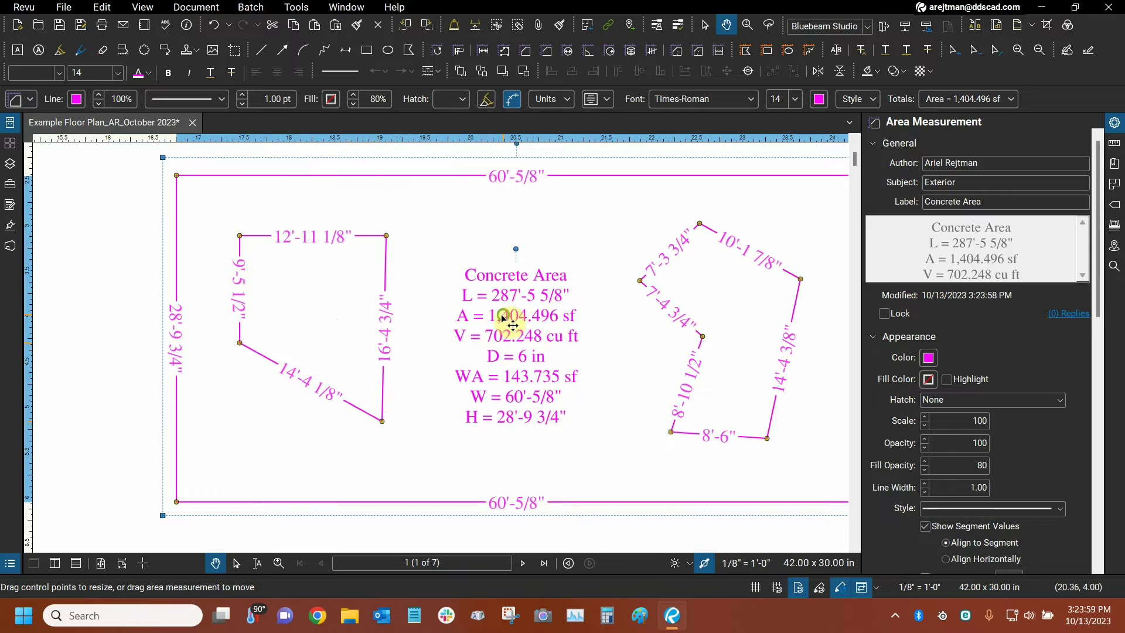
scroll(503, 318, "right", 3)
left_click_drag(570, 434, 507, 469)
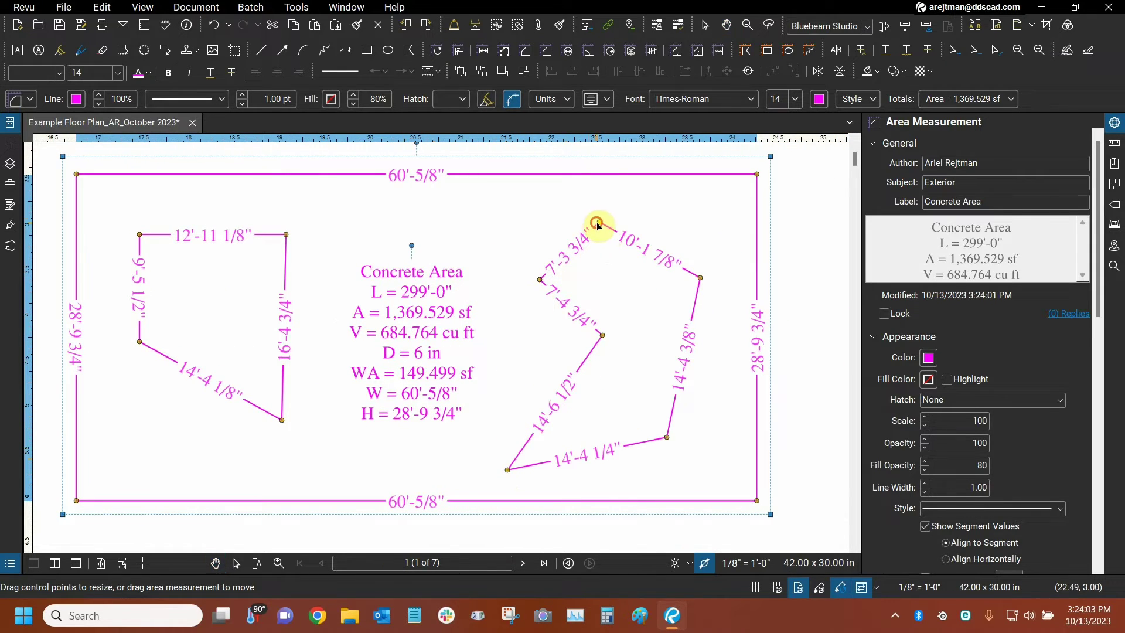
left_click_drag(594, 225, 531, 199)
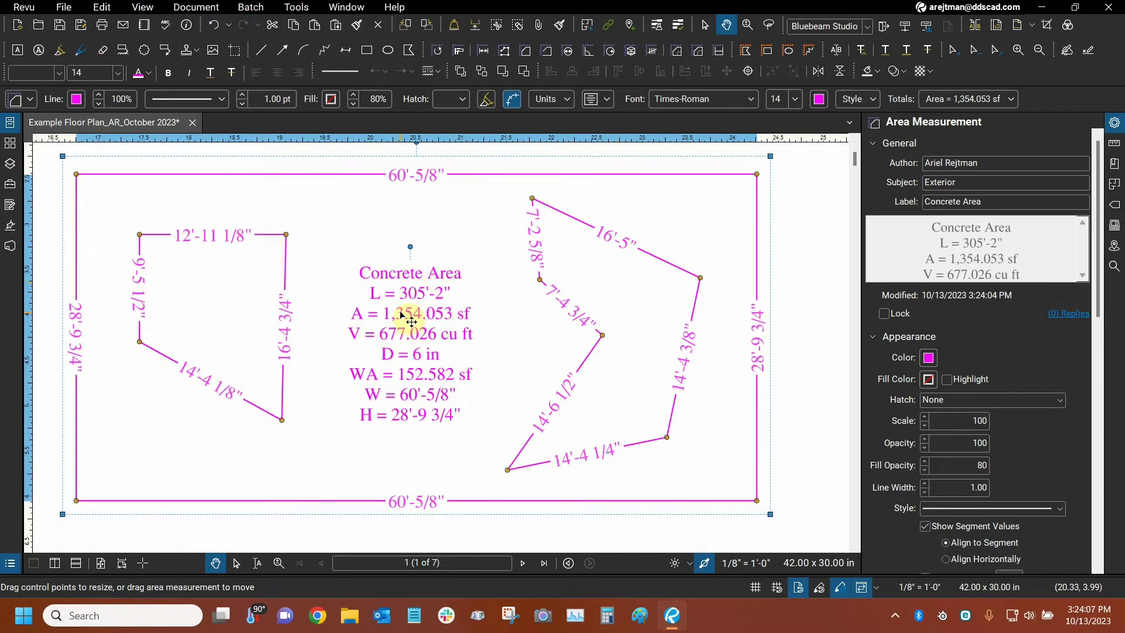
left_click_drag(532, 199, 589, 253)
left_click_drag(508, 470, 601, 410)
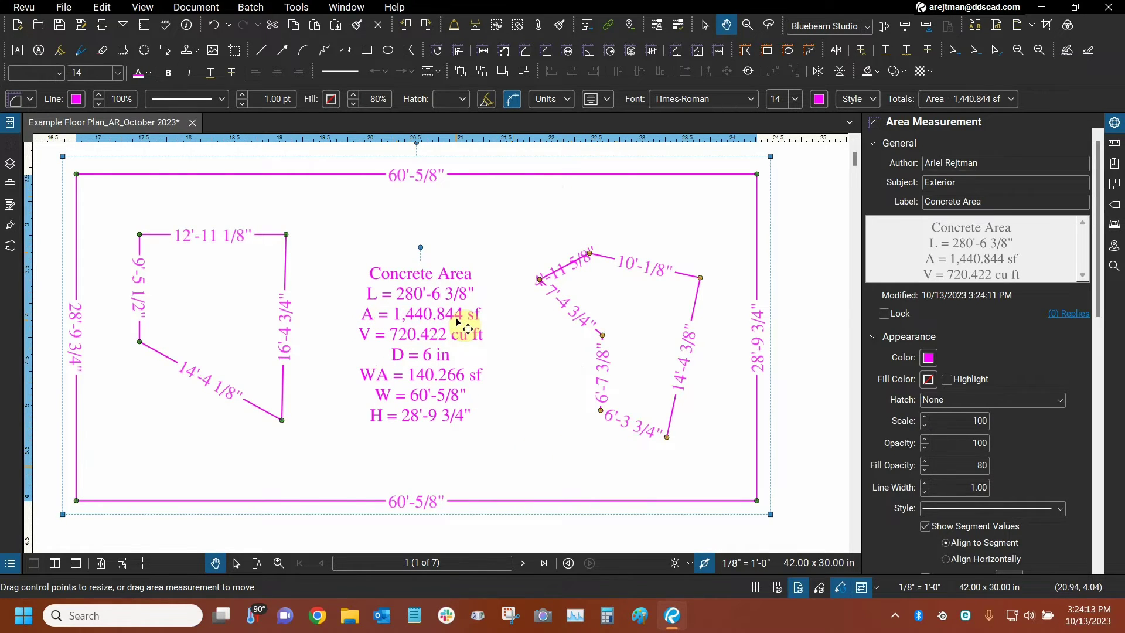
scroll(514, 258, "down", 2)
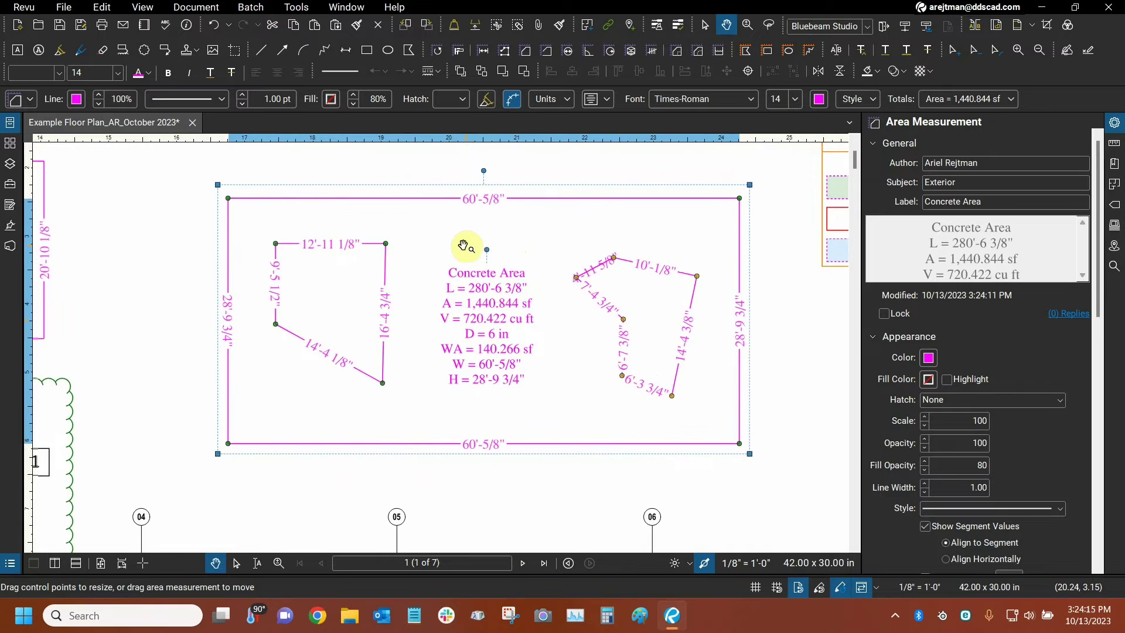
- Reselect the Concrete Area and delete its right-hand polygon cutout, raising it to 1,564.957 sf
scroll(463, 245, "down", 5)
left_click(442, 240)
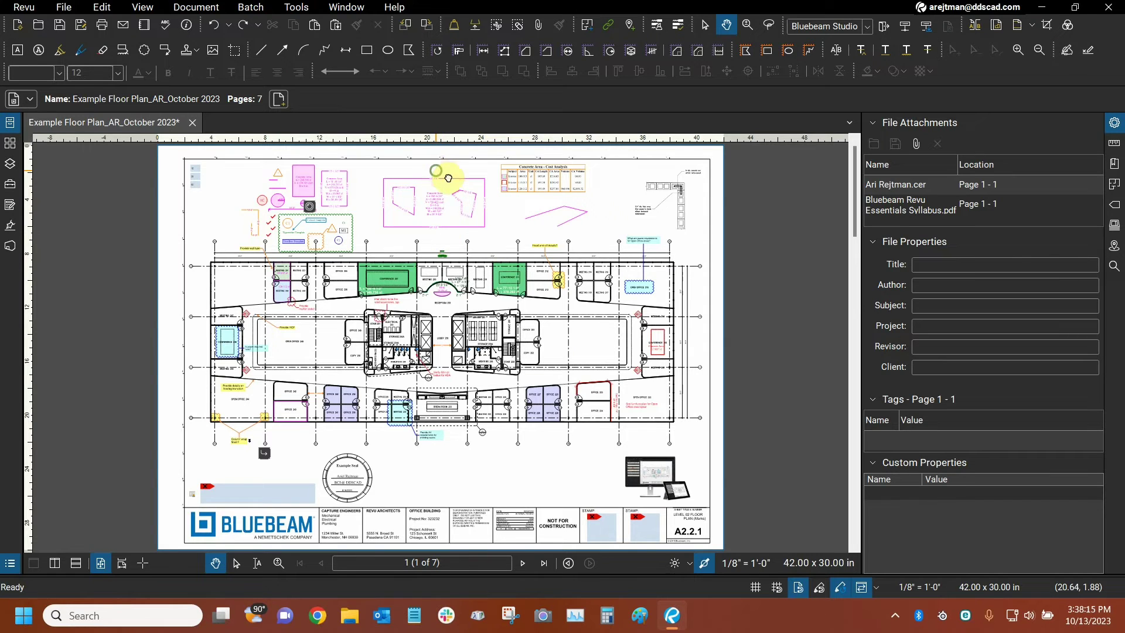
scroll(448, 178, "up", 5)
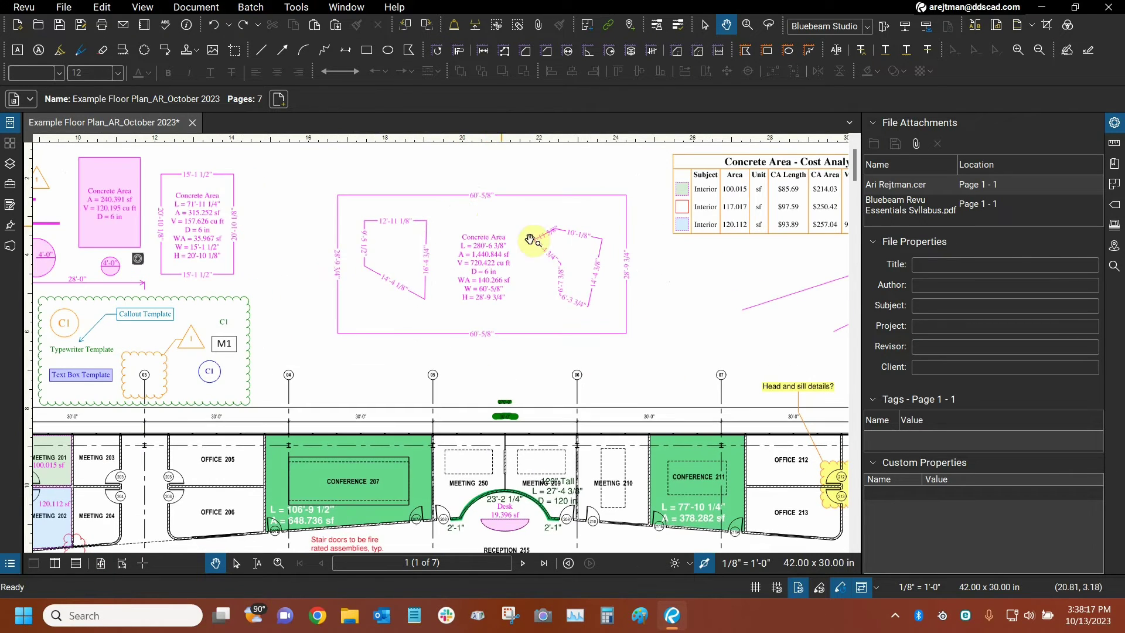
scroll(501, 281, "up", 4)
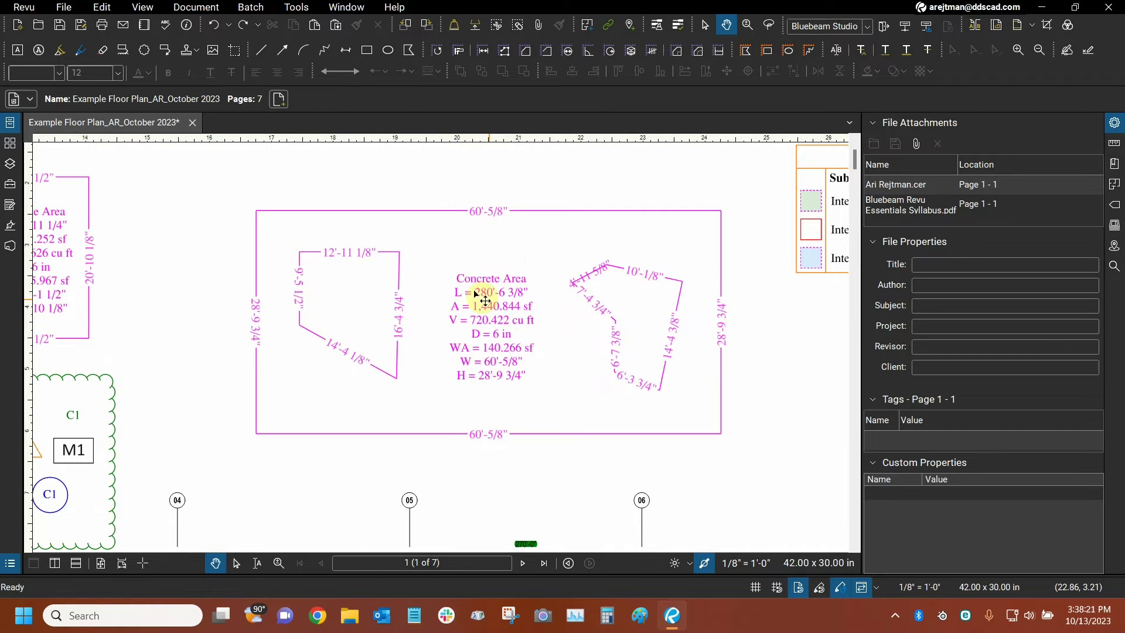
left_click(505, 317)
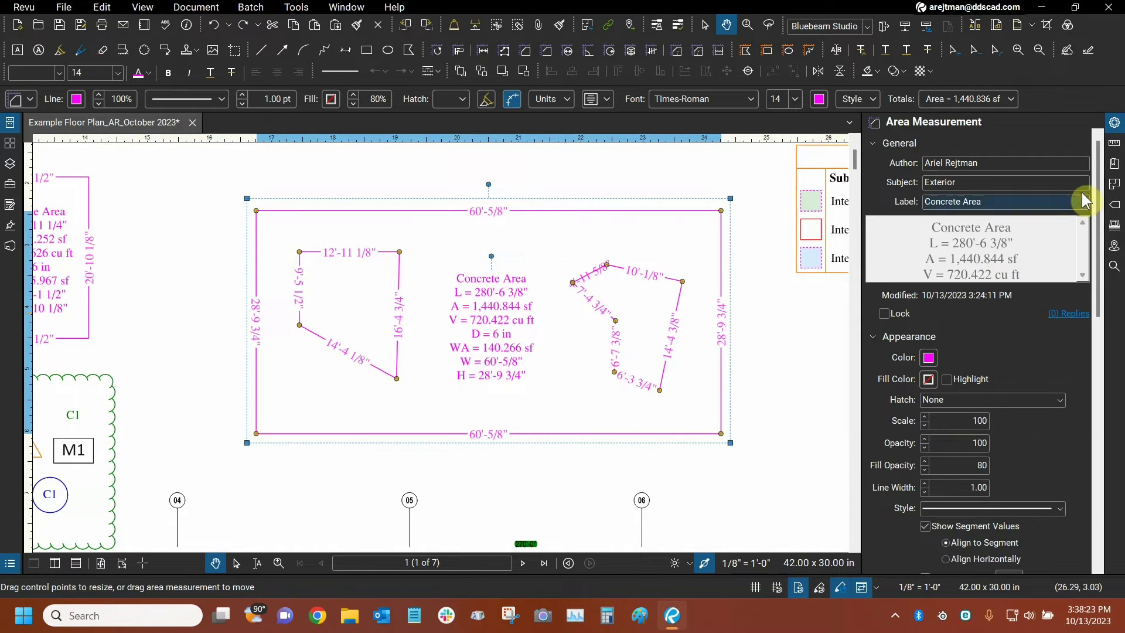
scroll(1101, 186, "down", 3)
scroll(1105, 176, "up", 3)
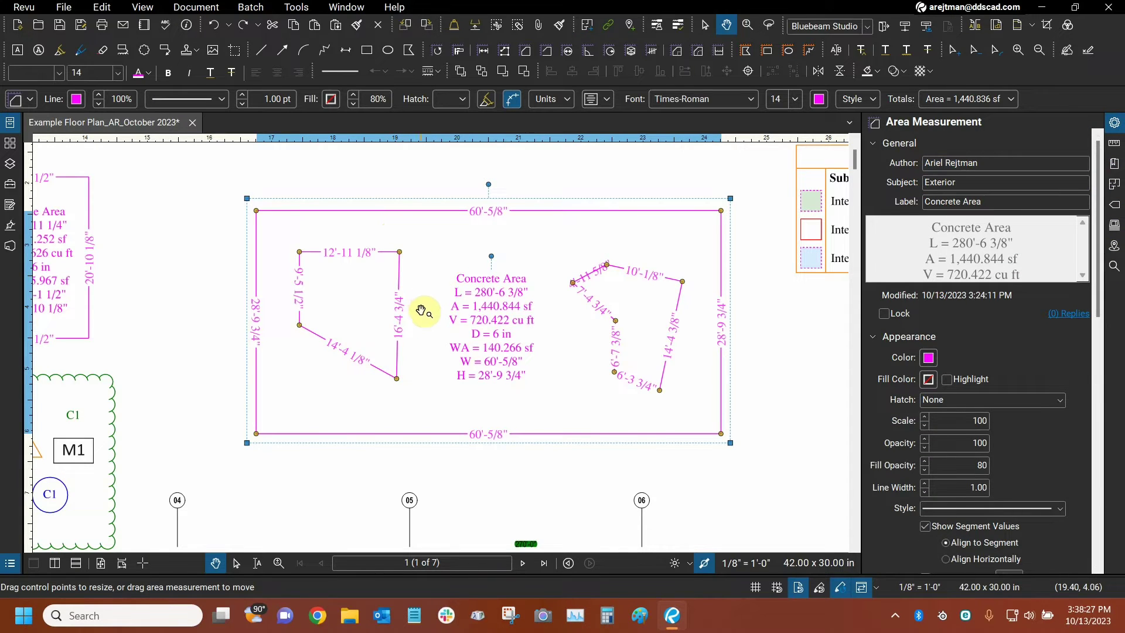
scroll(491, 301, "up", 1)
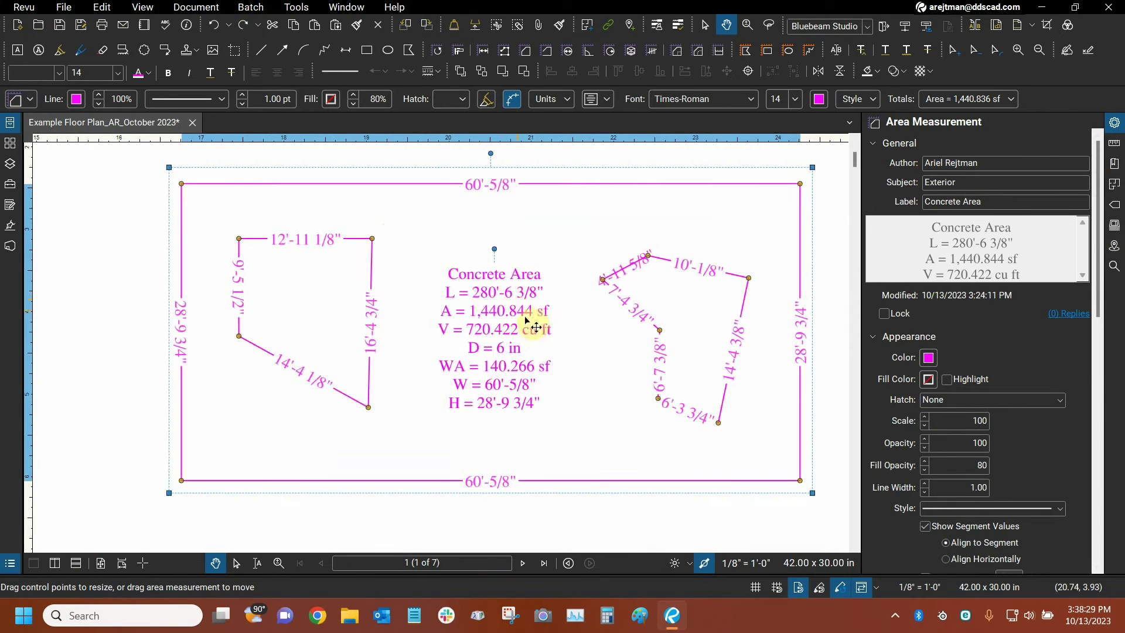
right_click(662, 259)
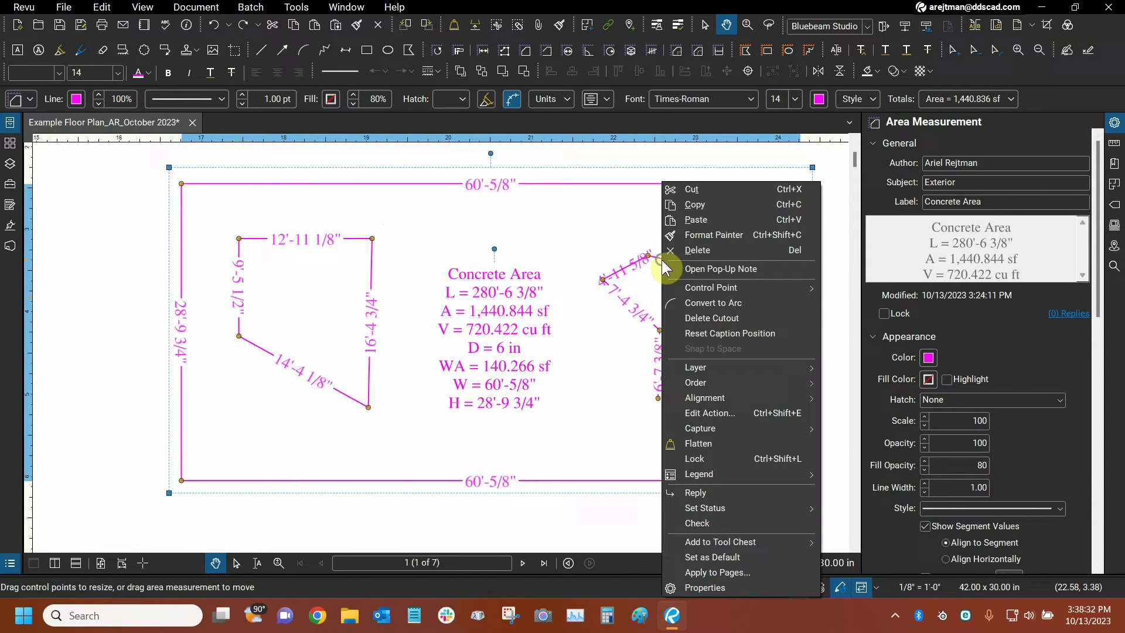
left_click(704, 320)
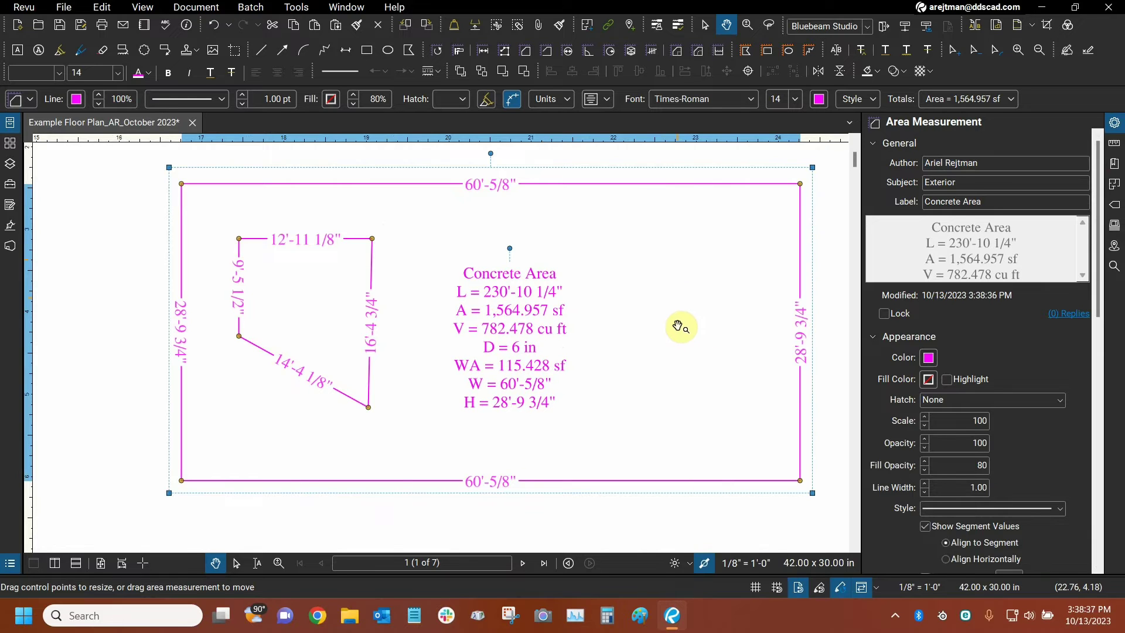
- Draw an ellipse cutout on the area's right side, reducing it to 1,404.15 sf and 702.075 cu ft
left_click_drag(823, 316, 654, 301)
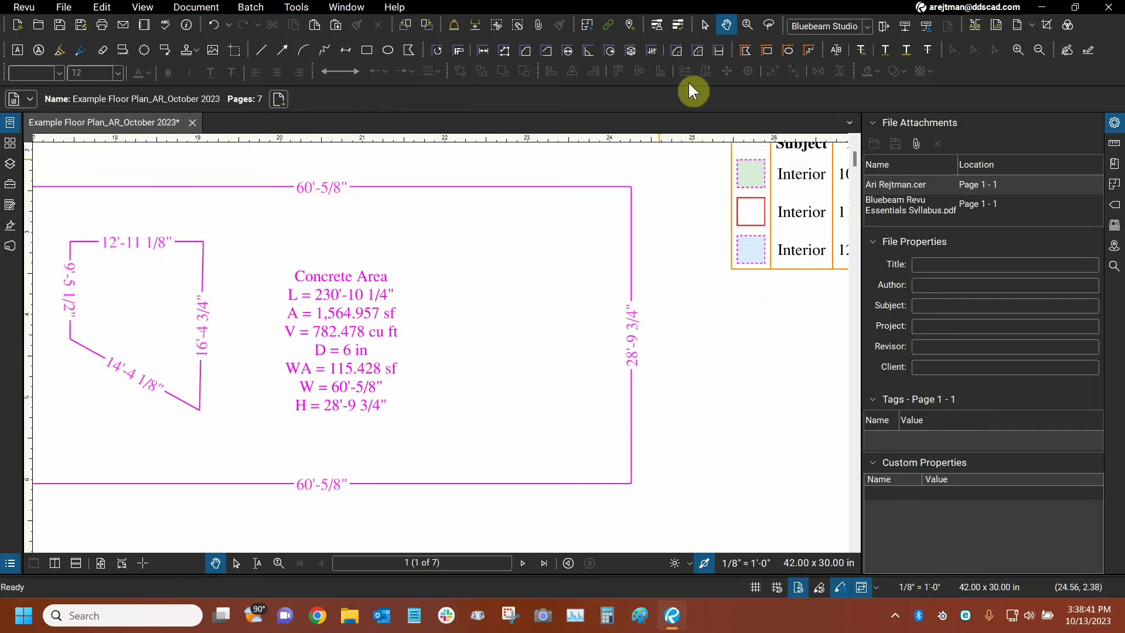
left_click(700, 52)
scroll(463, 270, "left", 1)
scroll(489, 261, "left", 1)
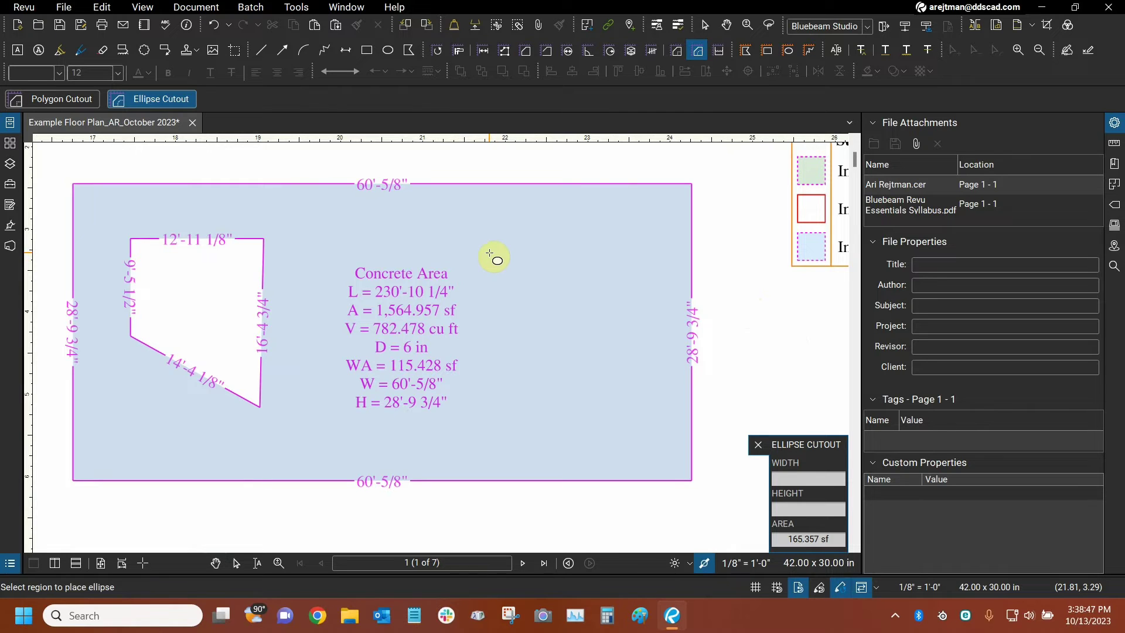
left_click_drag(510, 235, 625, 427)
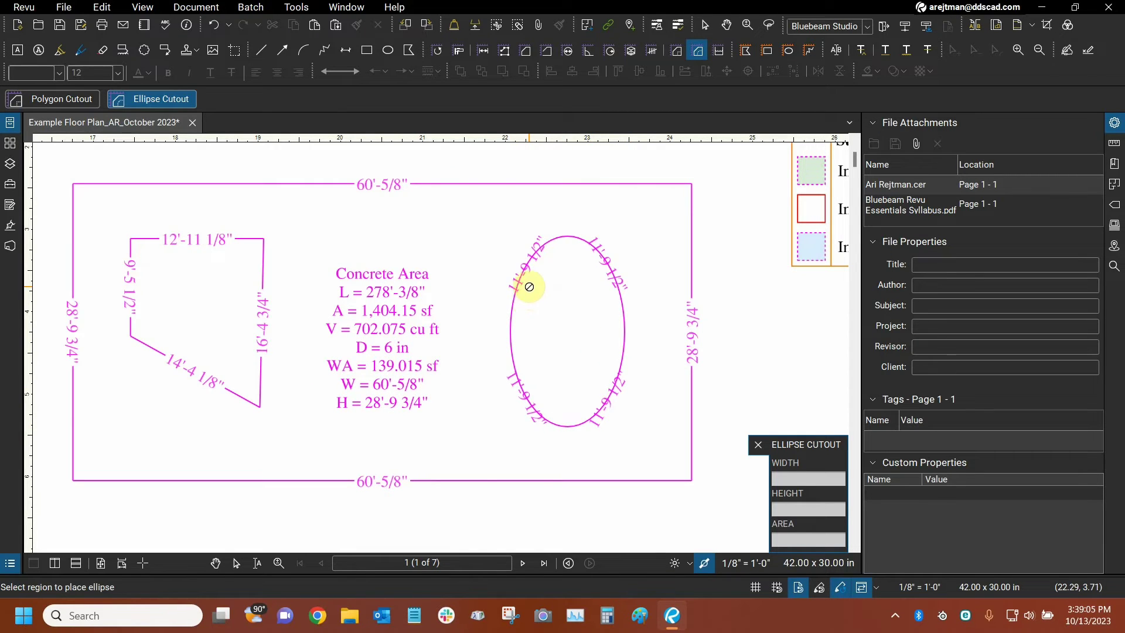
key("Escape")
- Delete the left rectangular polygon cutout from the Concrete Area
right_click(530, 262)
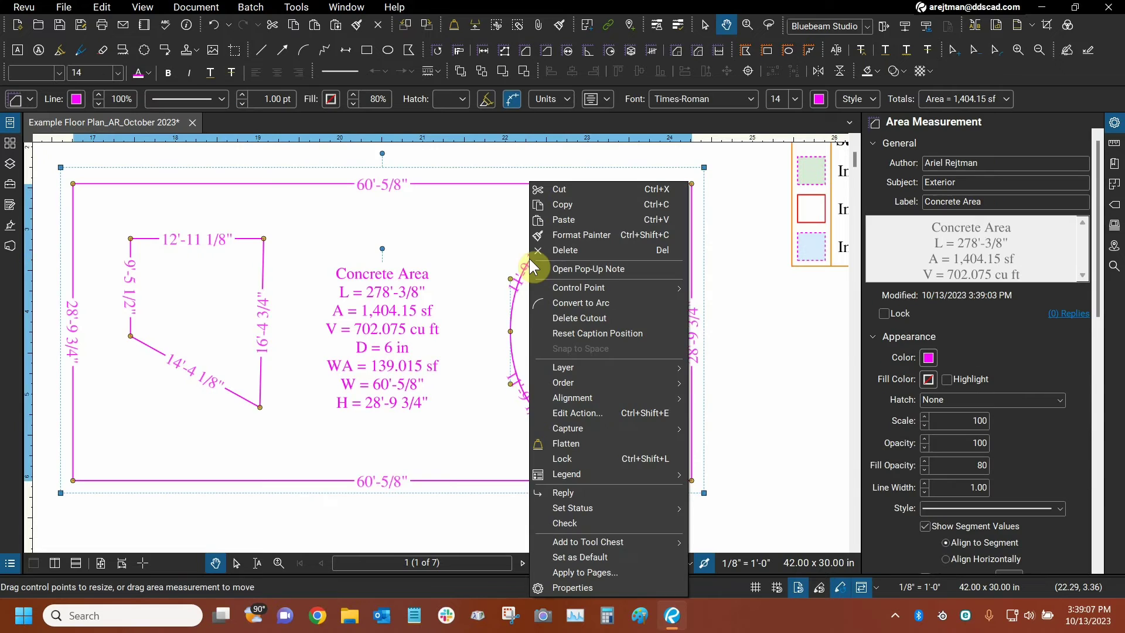
left_click(746, 292)
left_click_drag(476, 266, 580, 266)
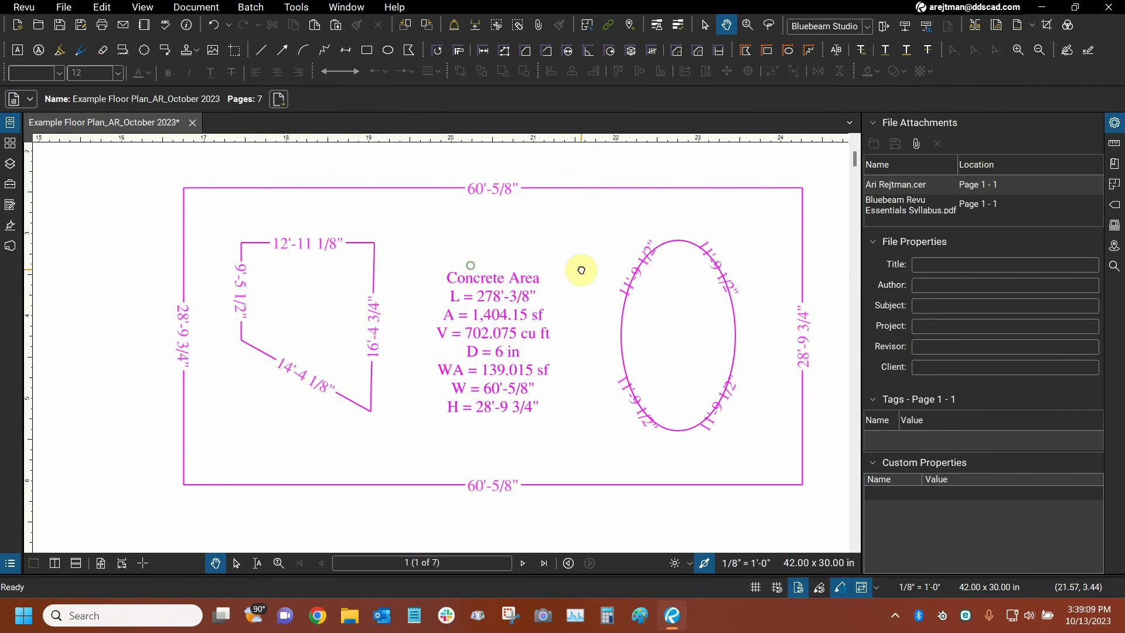
left_click(372, 271)
right_click(372, 269)
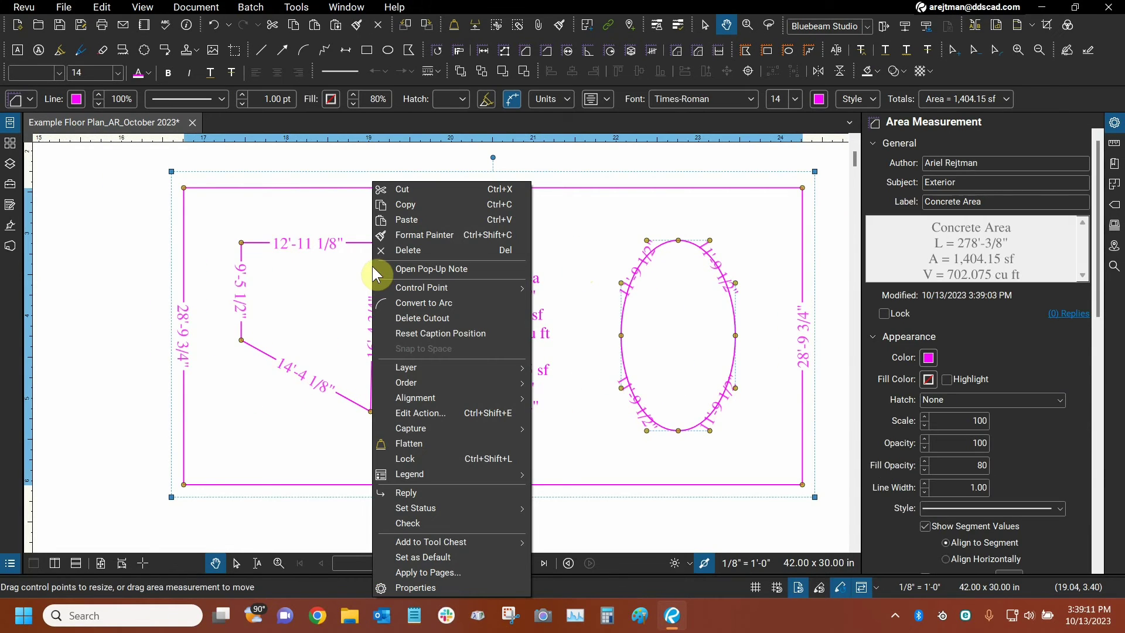
left_click(404, 317)
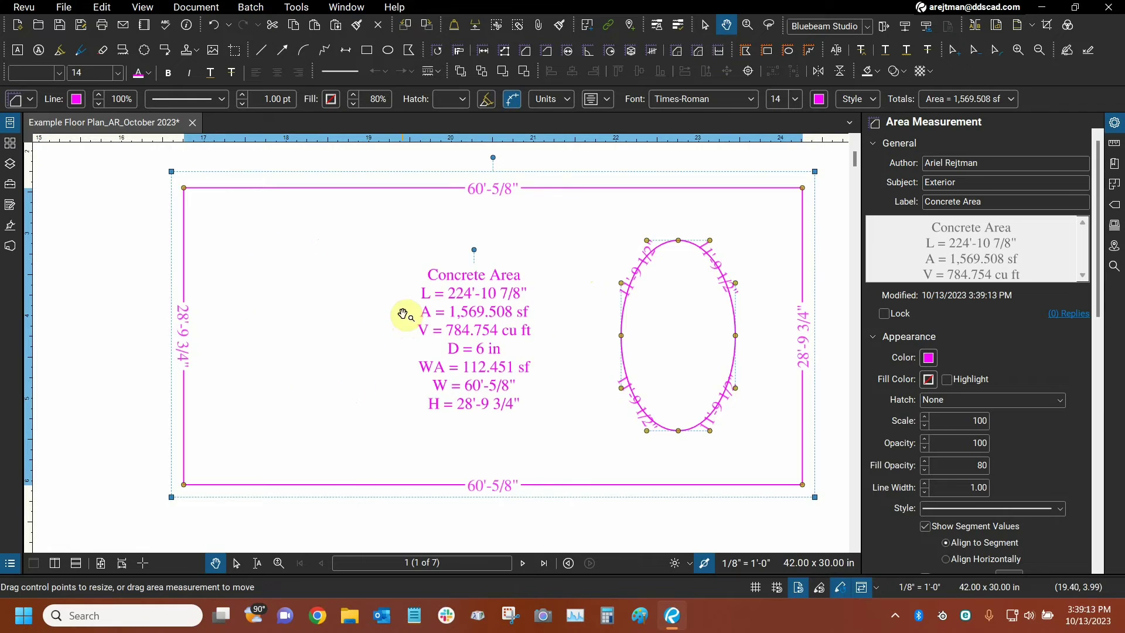
- Draw an ellipse cutout on the left side, bringing the area to 1,398.266 sf
left_click(697, 52)
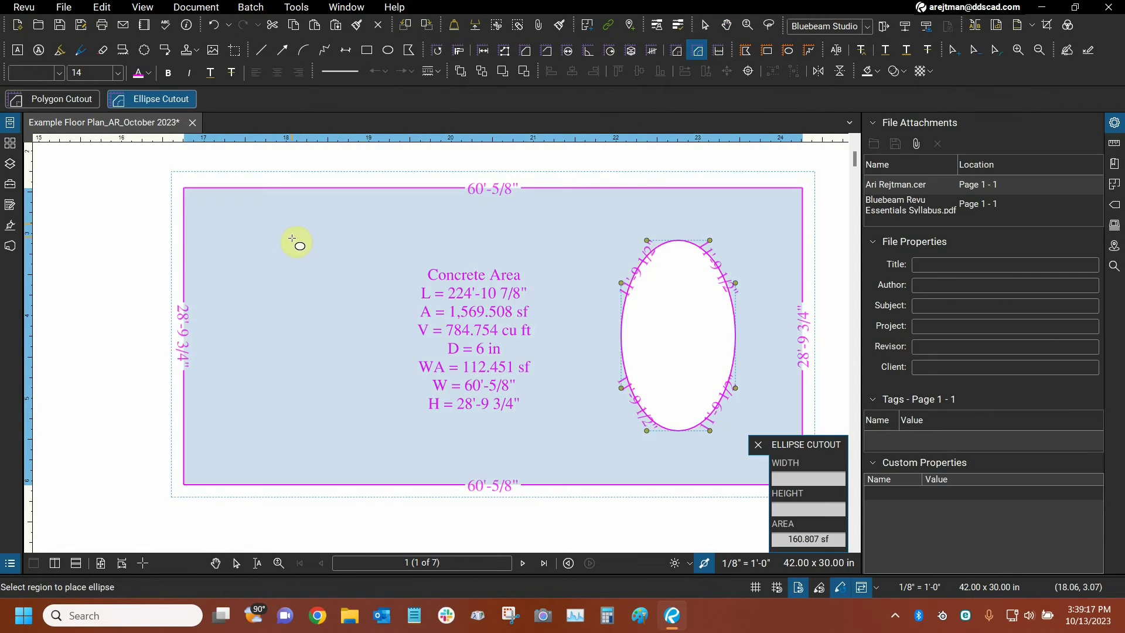
left_click_drag(273, 264, 394, 455)
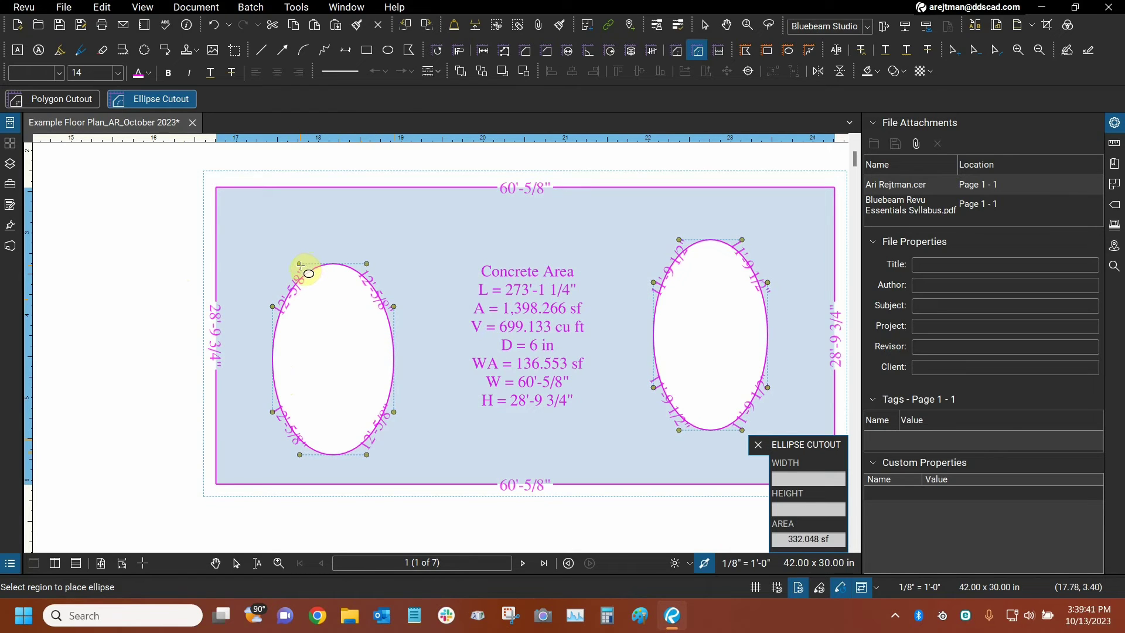
key("Escape")
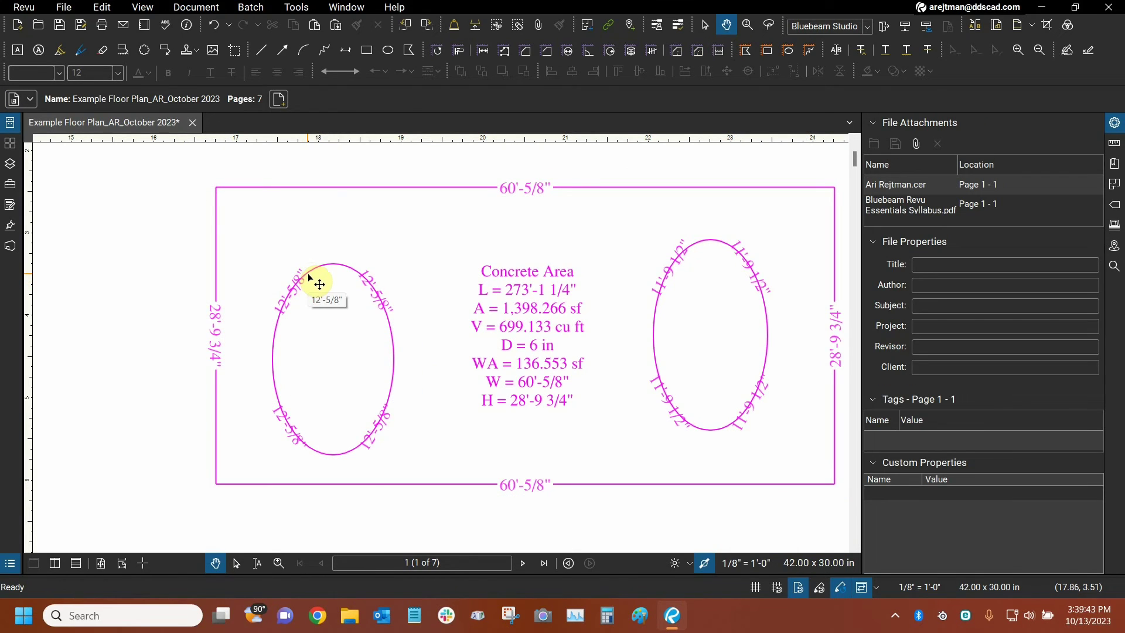
- Reshape the left elliptical cutout into a peaked, bulging freeform hole, bringing Concrete Area to 1,369.086 sf
left_click(309, 276)
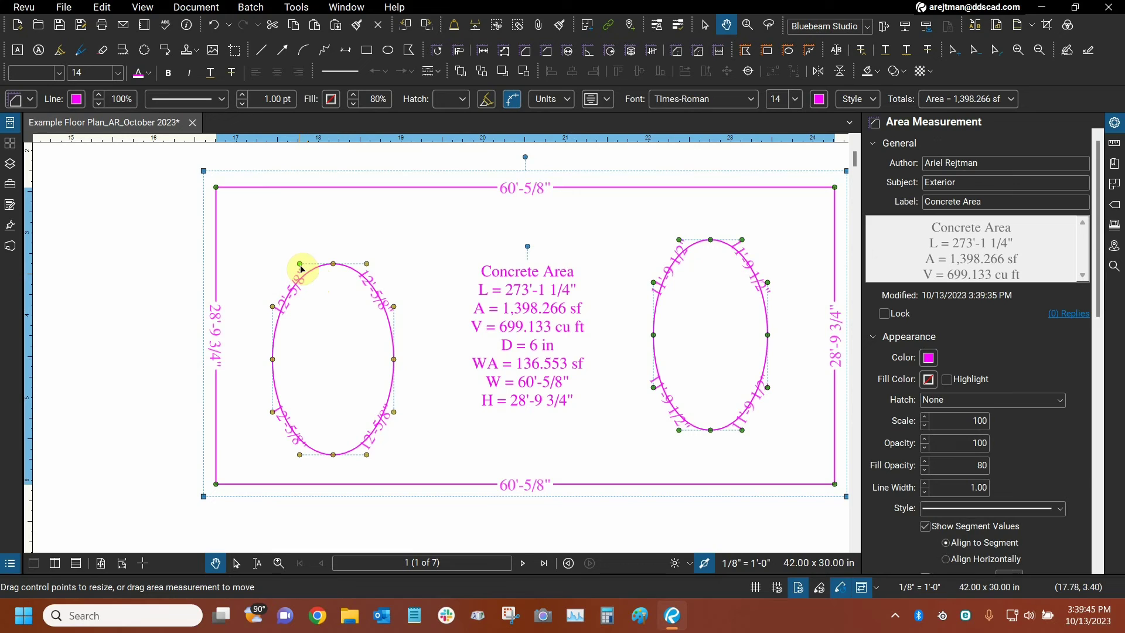
left_click_drag(301, 267, 310, 196)
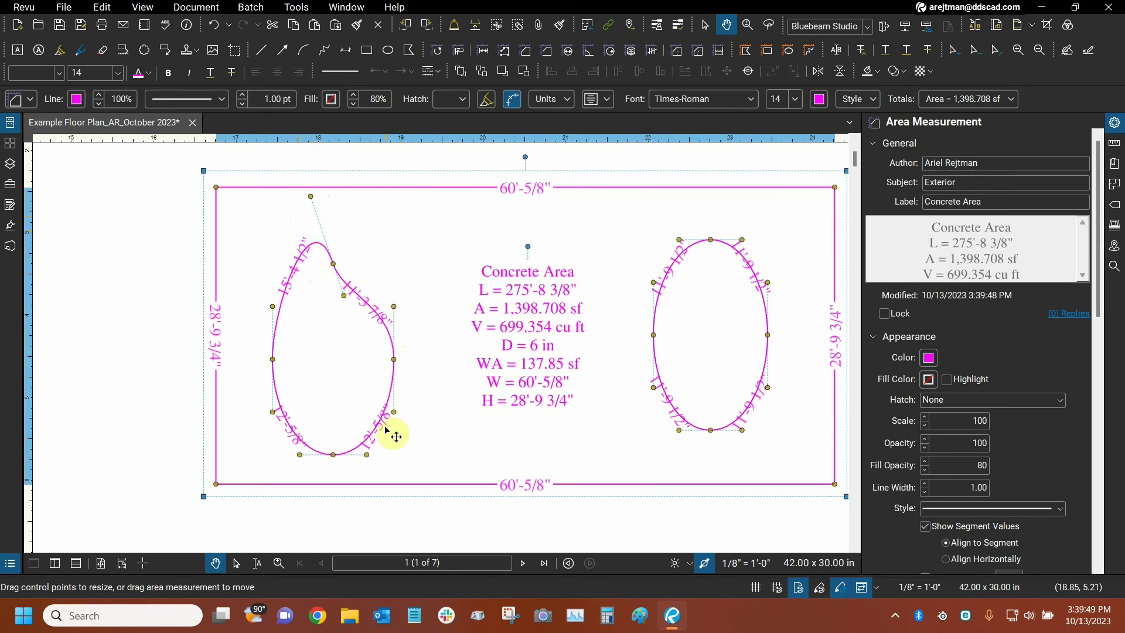
left_click_drag(396, 415, 501, 434)
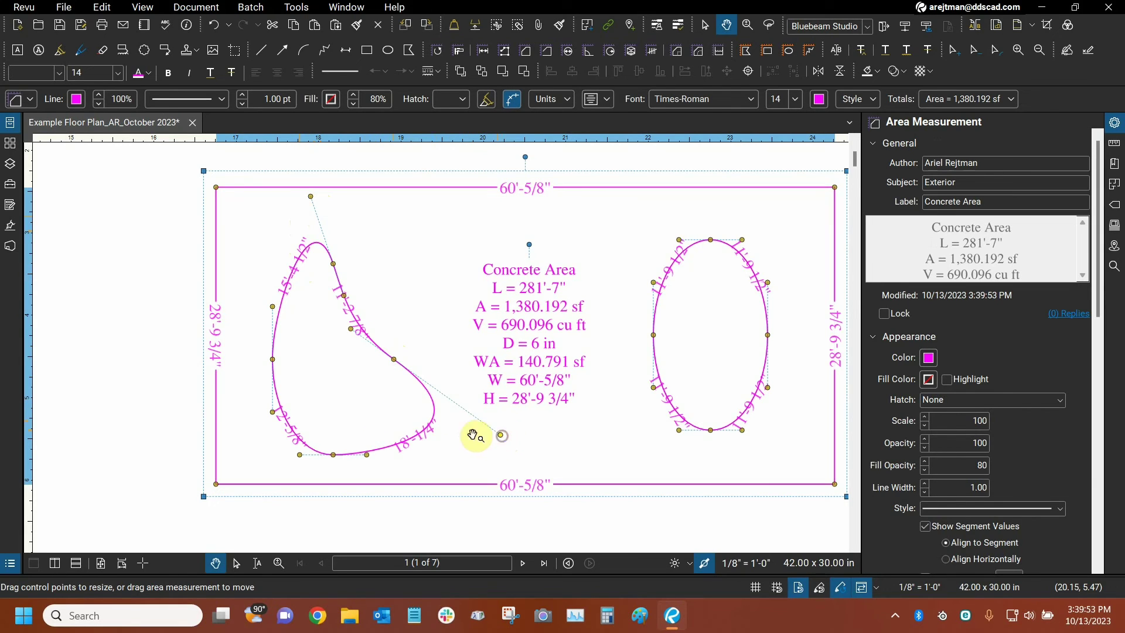
left_click_drag(274, 415, 239, 456)
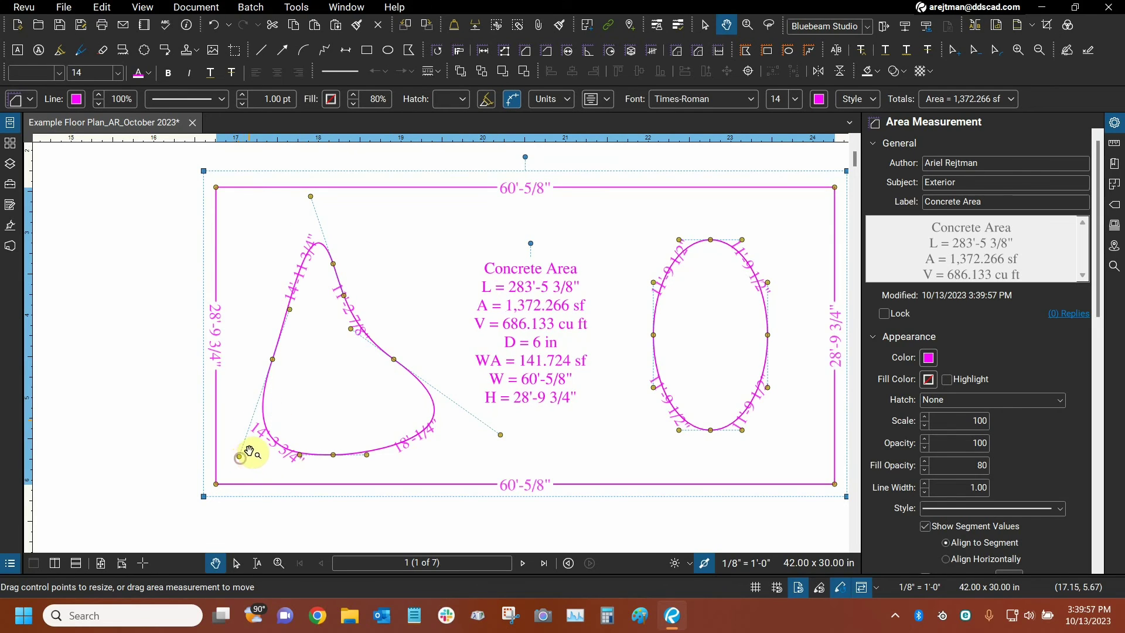
left_click_drag(291, 311, 256, 274)
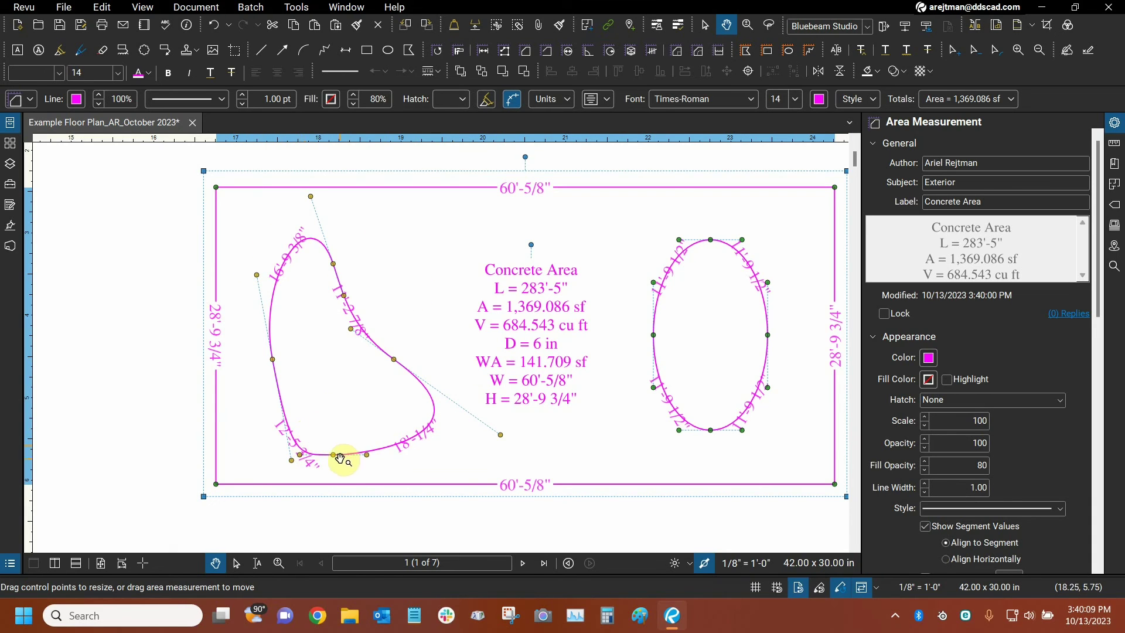
left_click(164, 344)
- Pan the plan, then fit the whole sheet showing the 1,369.086 sf Concrete Area markup
scroll(400, 335, "down", 1)
left_click_drag(471, 335, 429, 301)
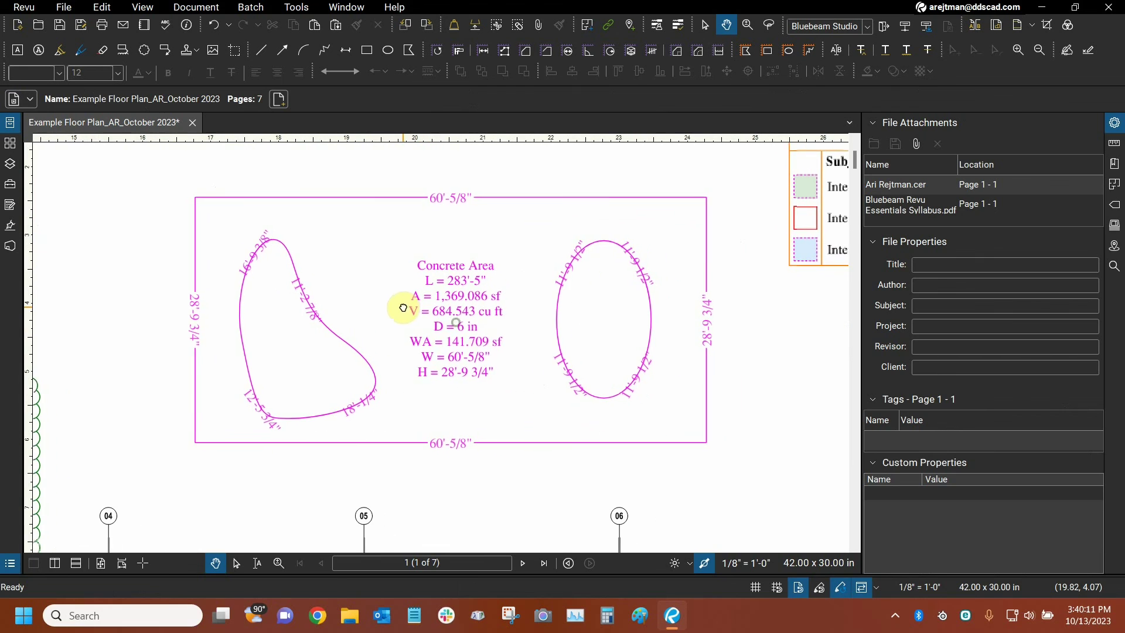
left_click_drag(447, 351, 461, 349)
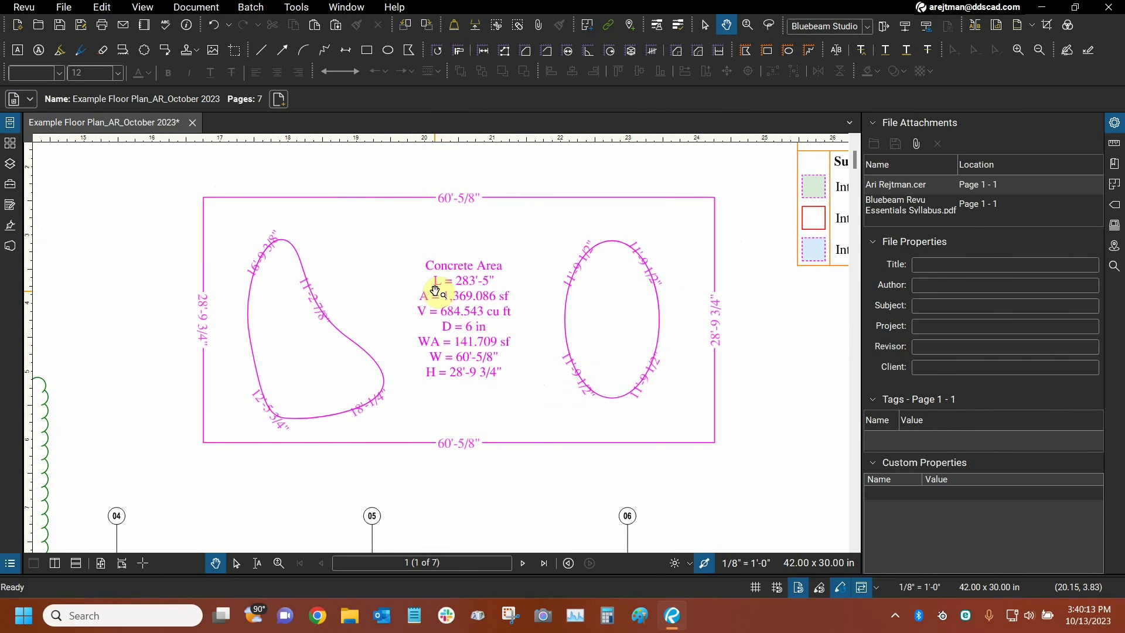
key("ctrl+0")
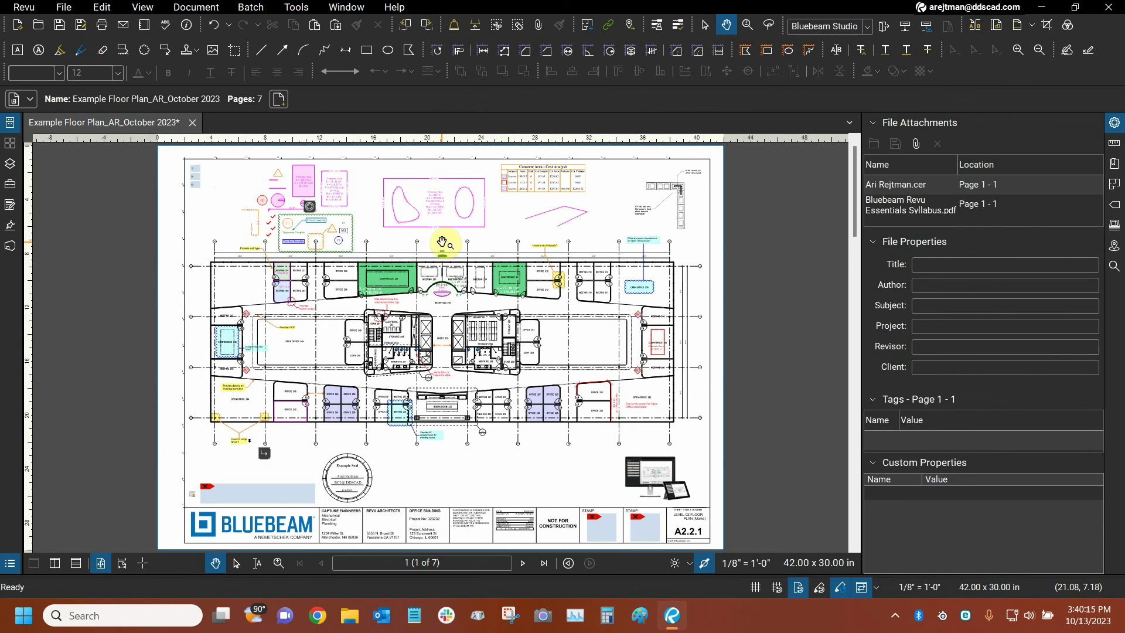